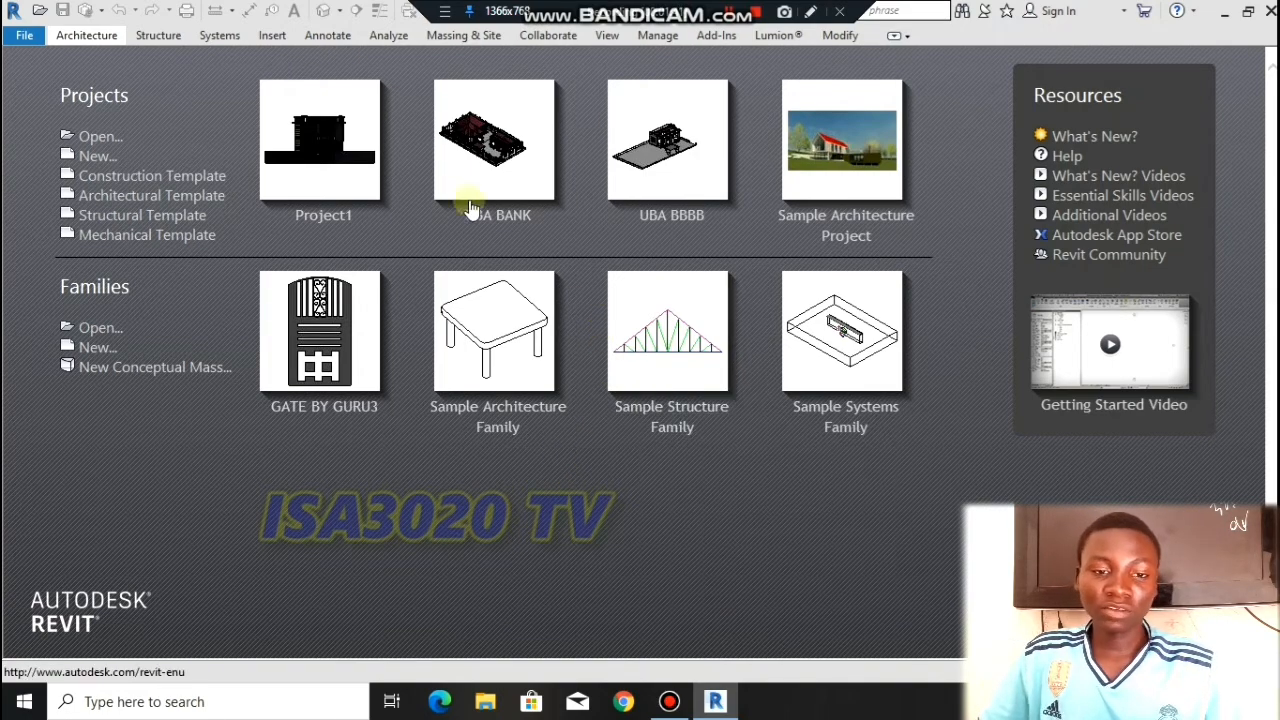
Create a new project from the Construction Template.
left_click(94, 158)
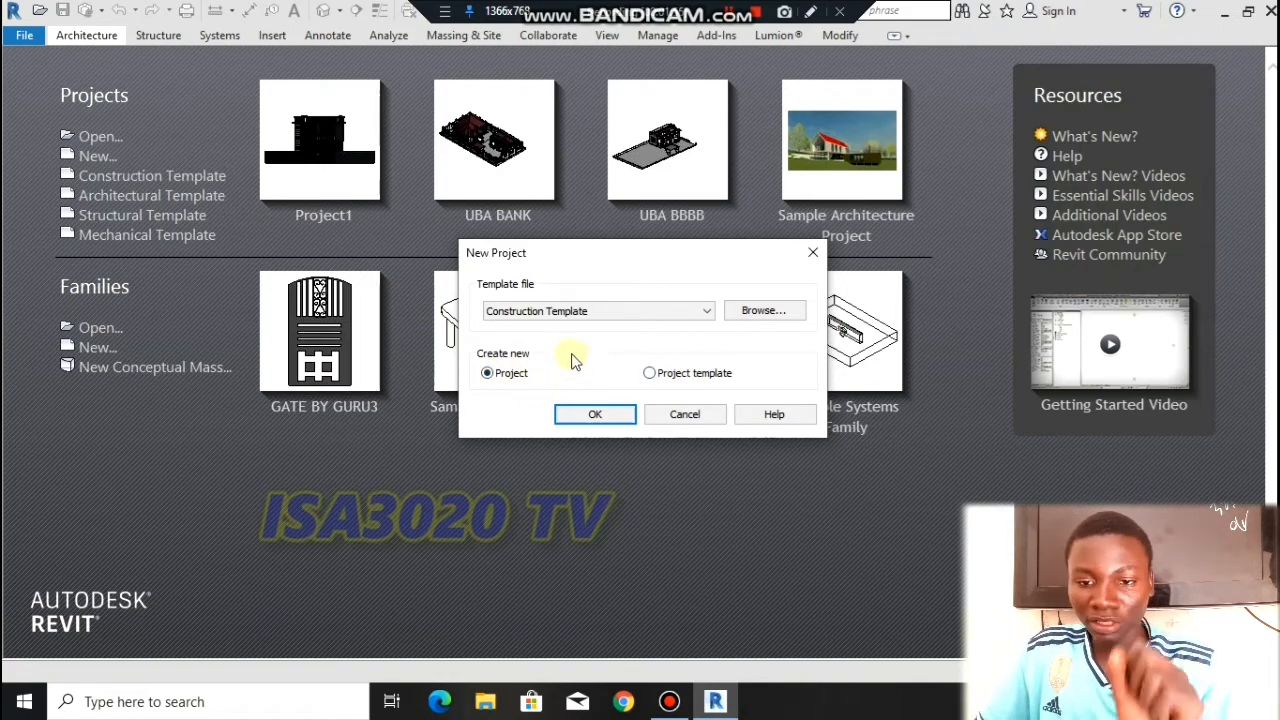
left_click(596, 414)
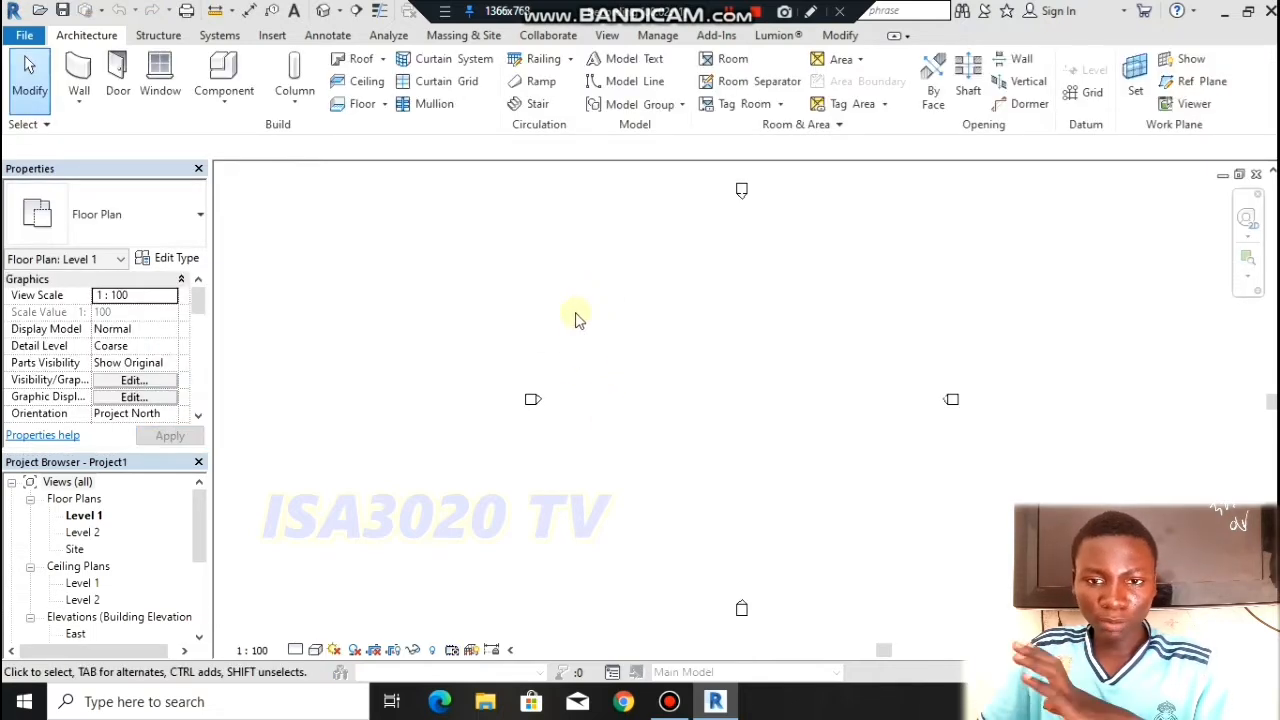
scroll(575, 300, "down", 3)
scroll(572, 346, "up", 4)
scroll(590, 470, "down", 4)
scroll(600, 460, "up", 2)
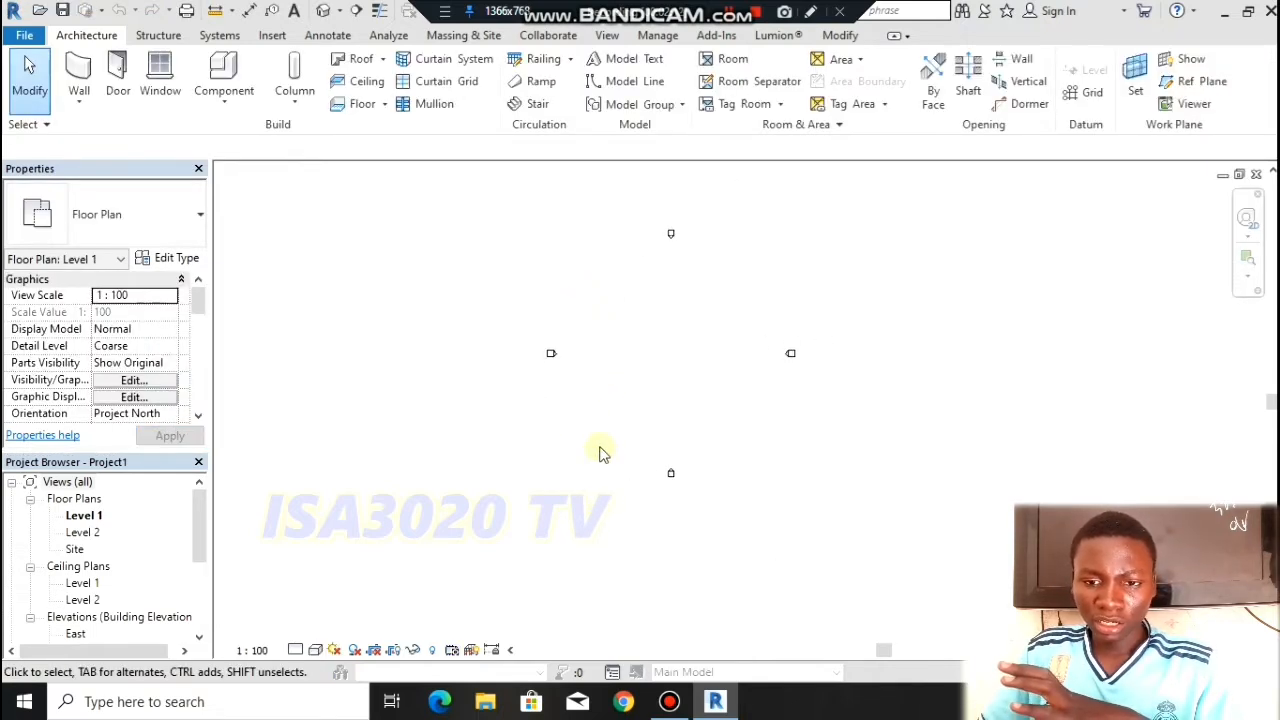
scroll(606, 334, "up", 3)
scroll(610, 367, "down", 4)
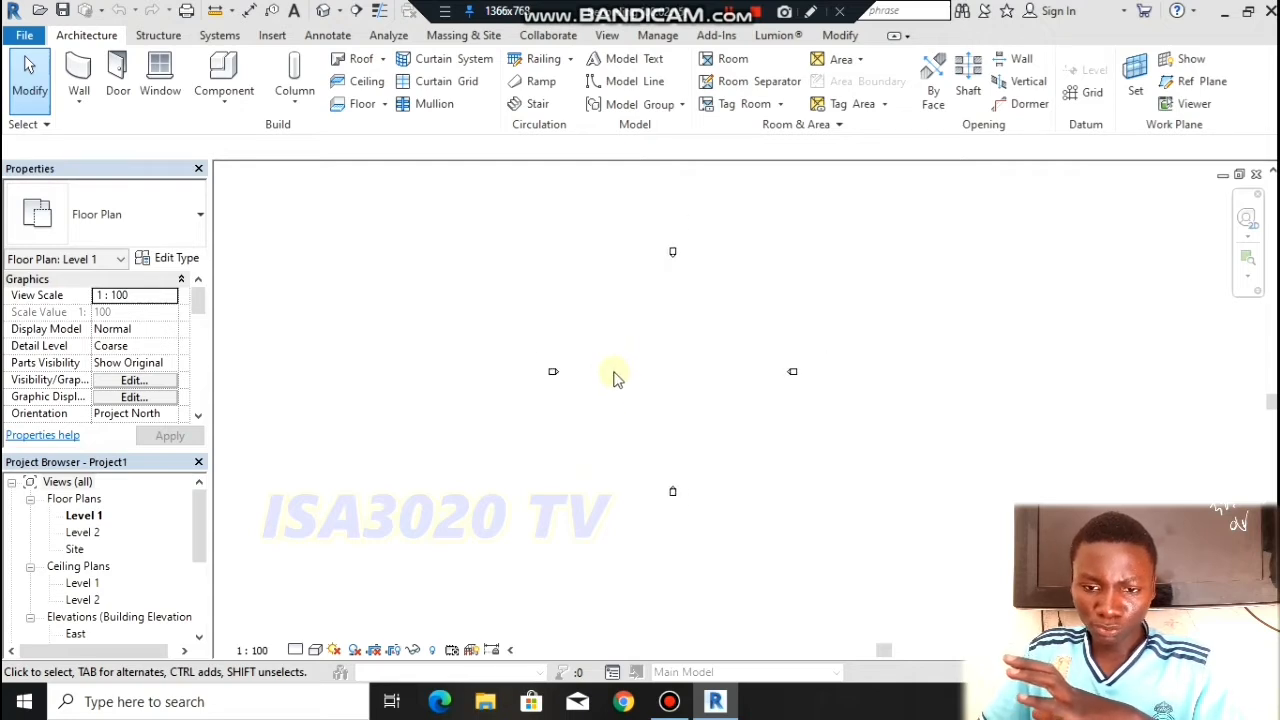
scroll(617, 372, "up", 3)
scroll(620, 440, "down", 2)
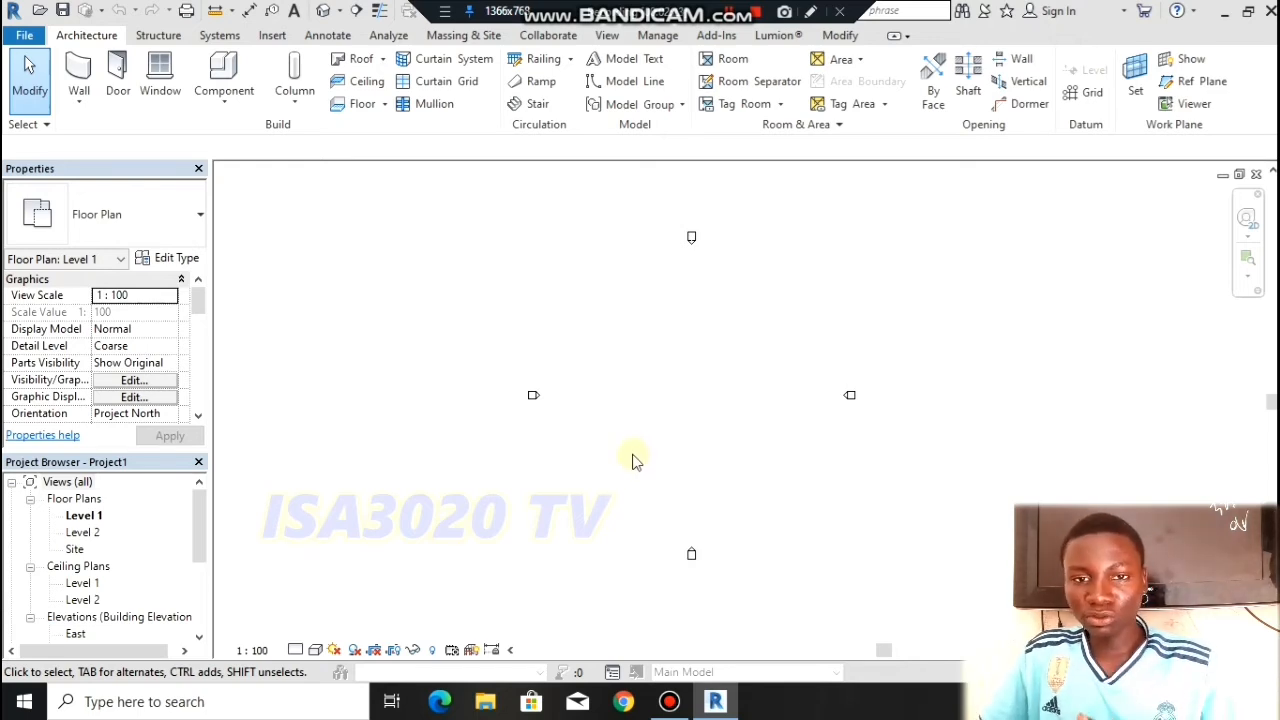
Check the project units and accept the length format in millimetres.
key("n")
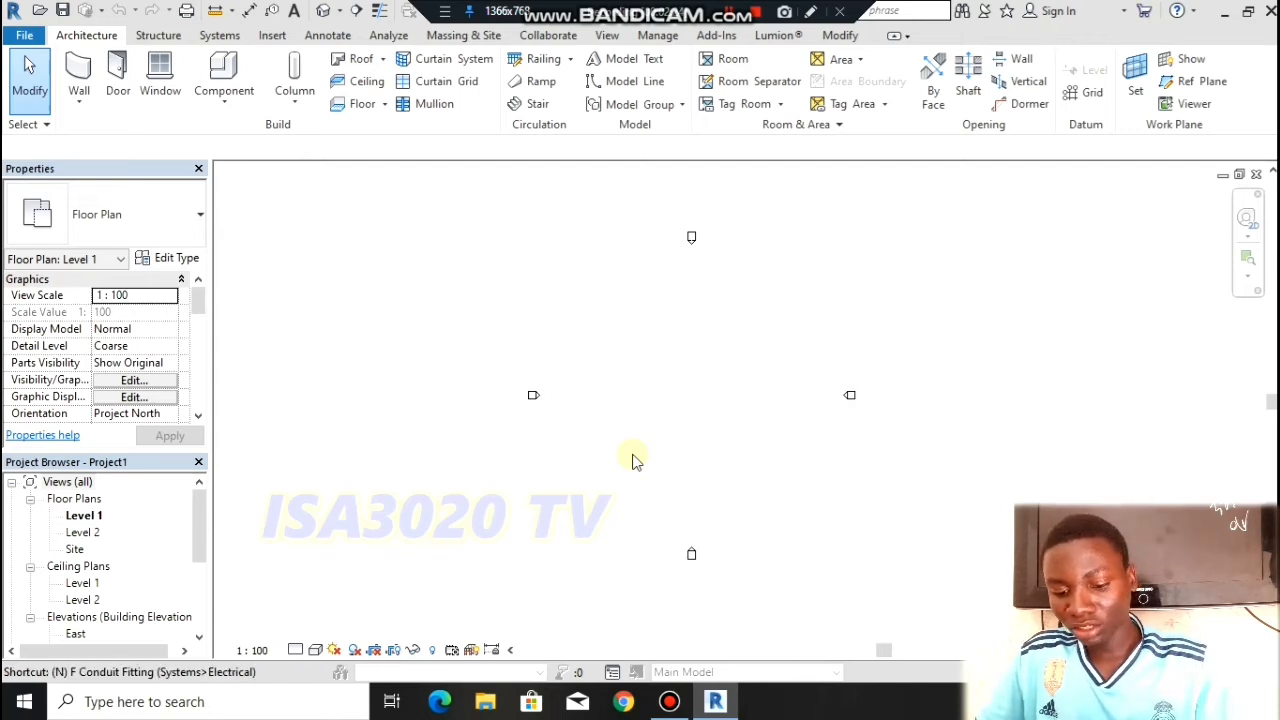
key("u")
key("n")
key("u")
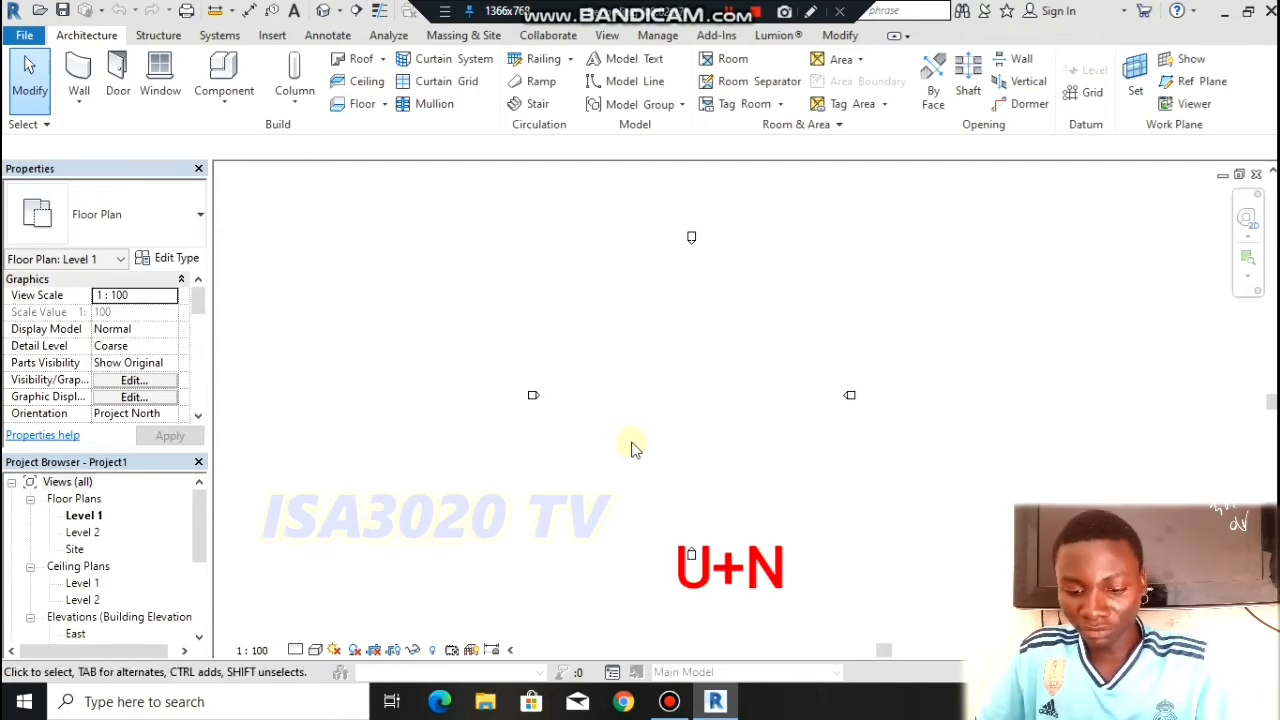
key("n")
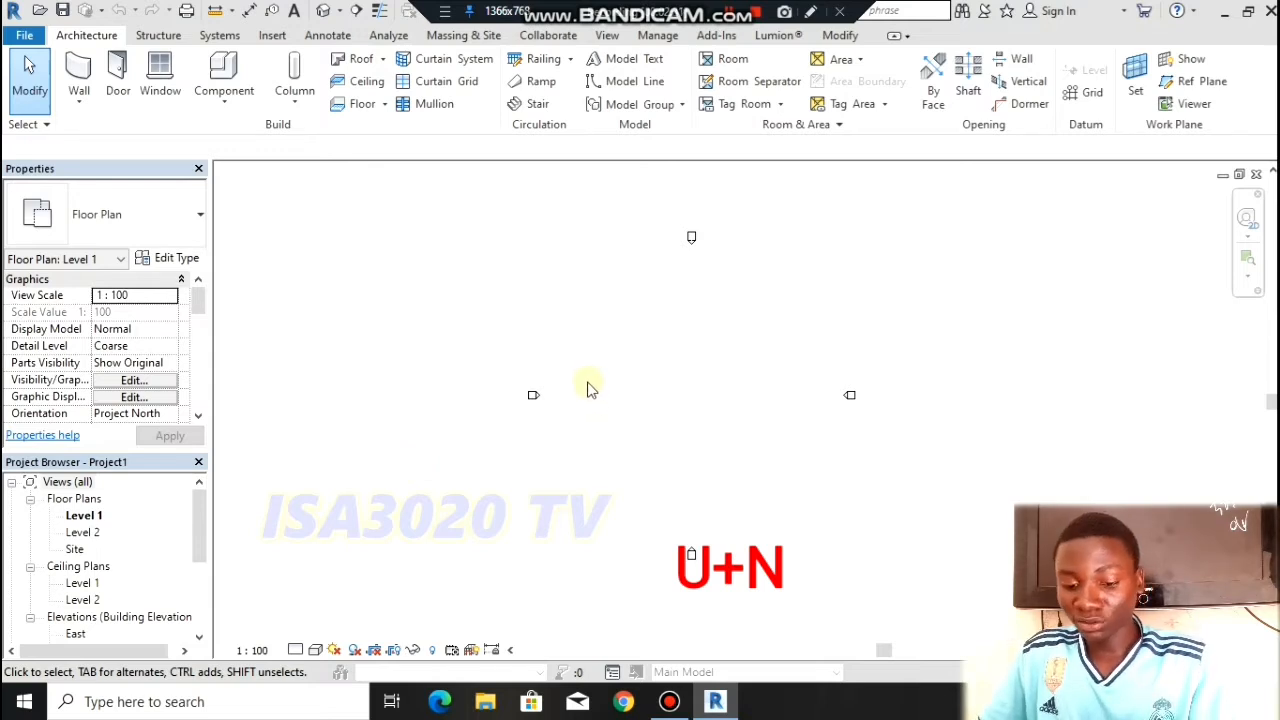
key("u")
key("n")
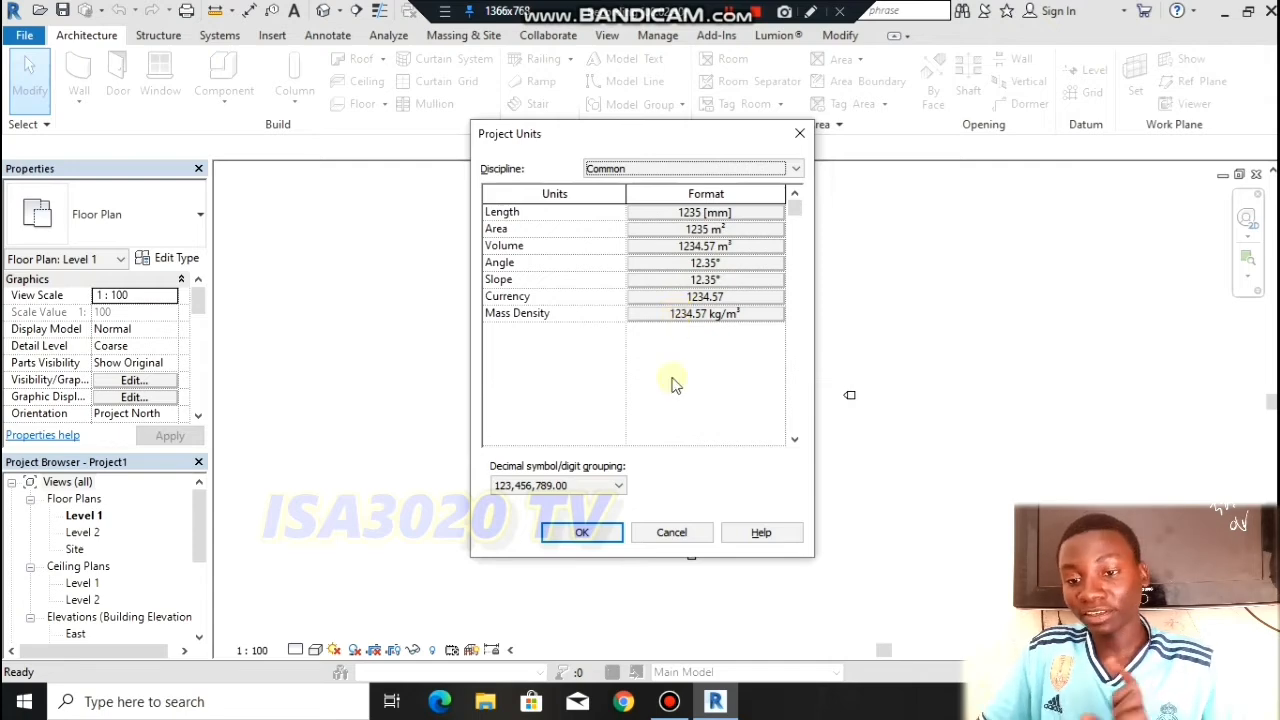
left_click(578, 534)
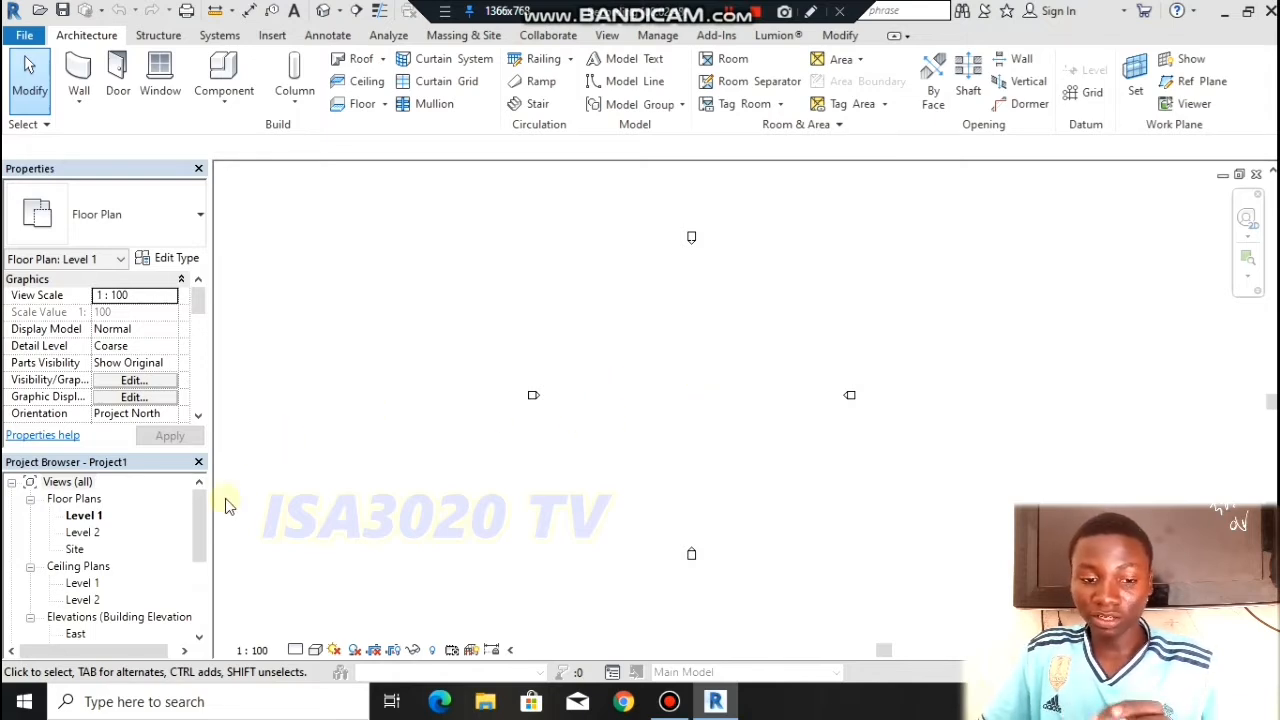
In the East elevation, set the height of Level 2 above Level 1 to 450 mm.
left_click_drag(200, 500, 189, 550)
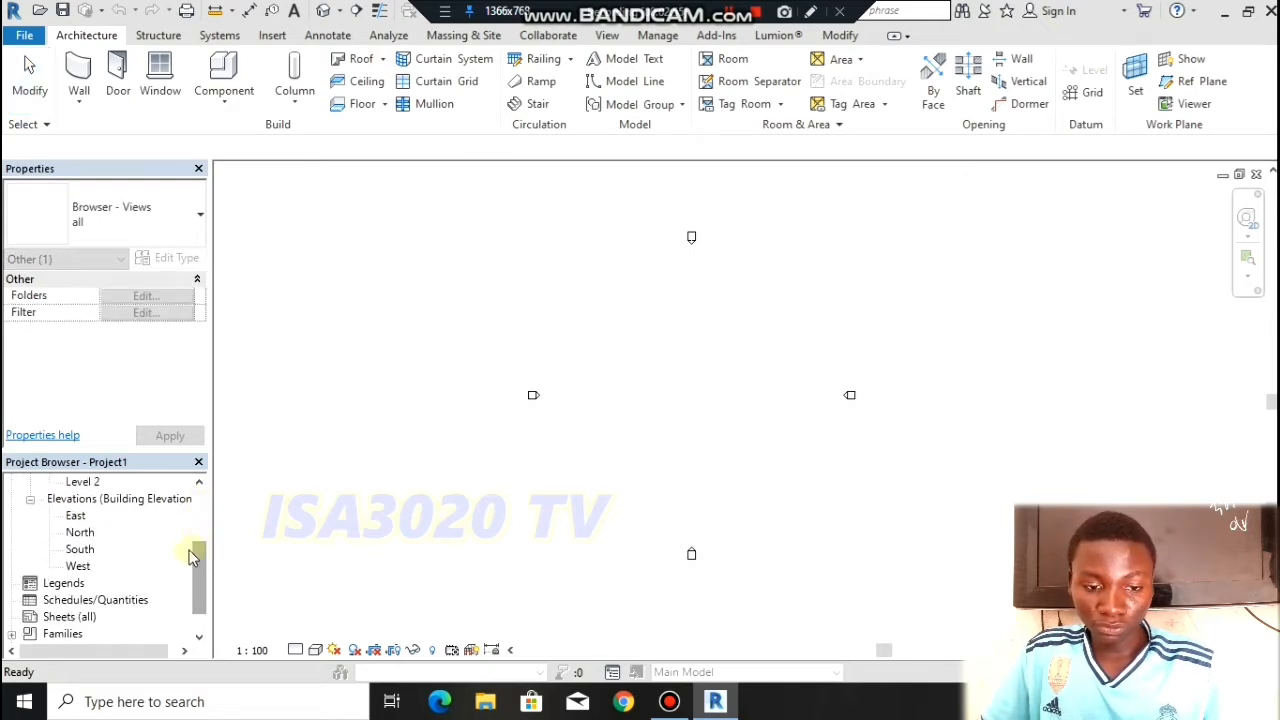
double_click(76, 517)
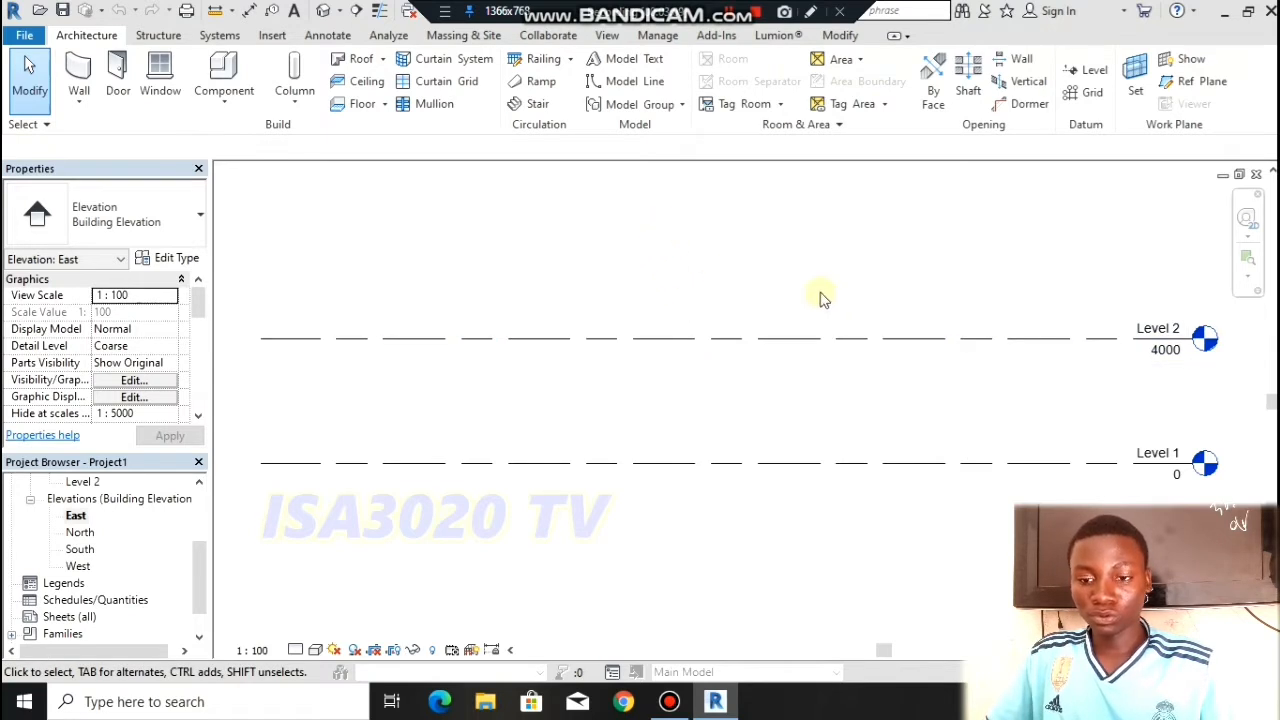
left_click(613, 338)
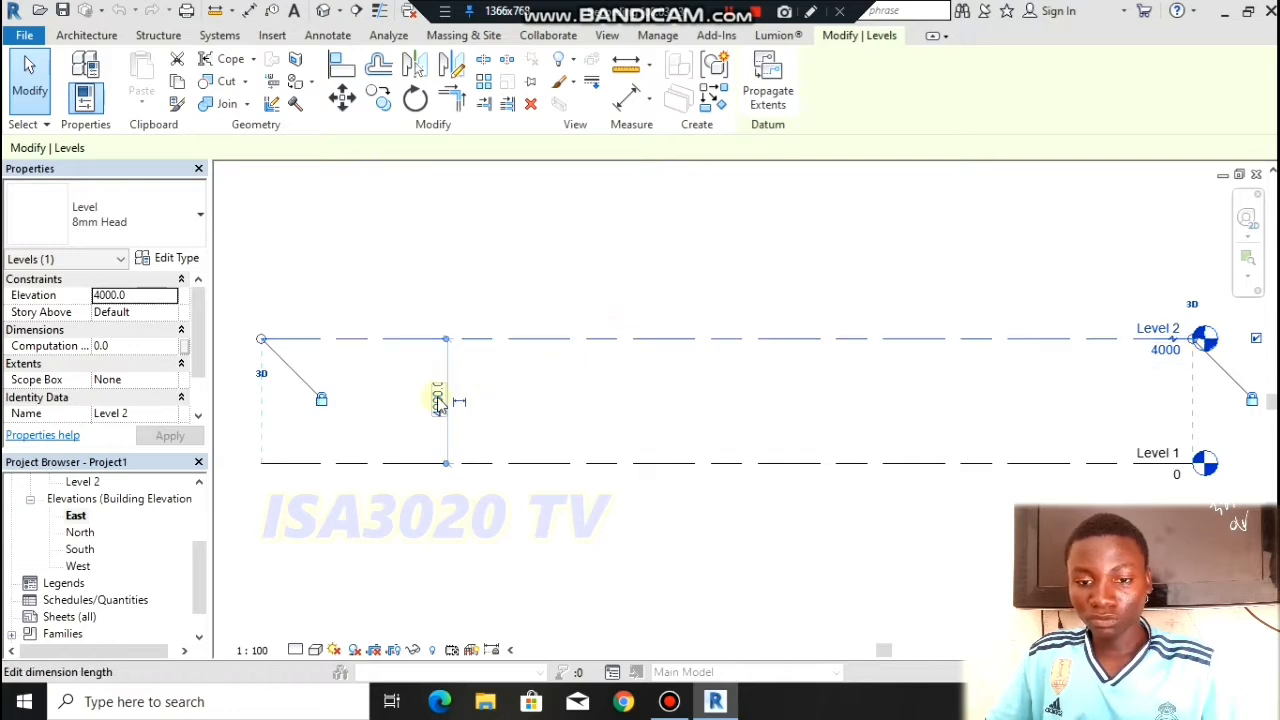
left_click(551, 363)
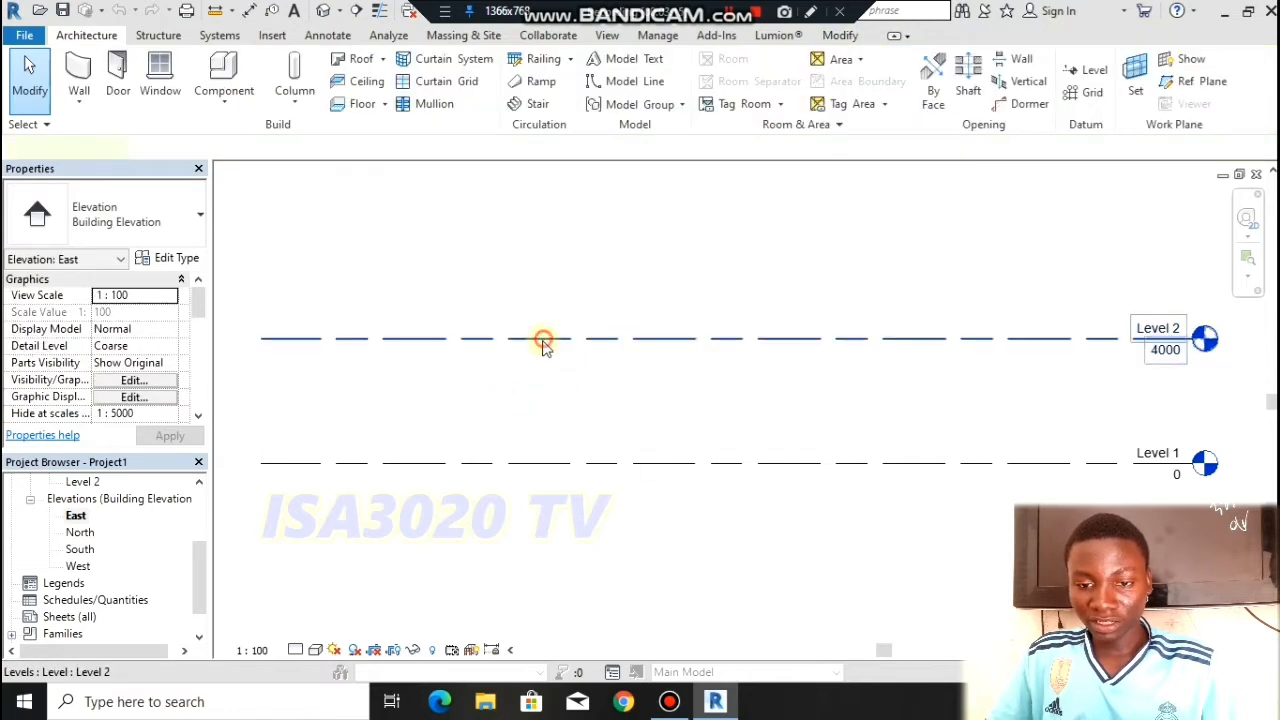
left_click(544, 340)
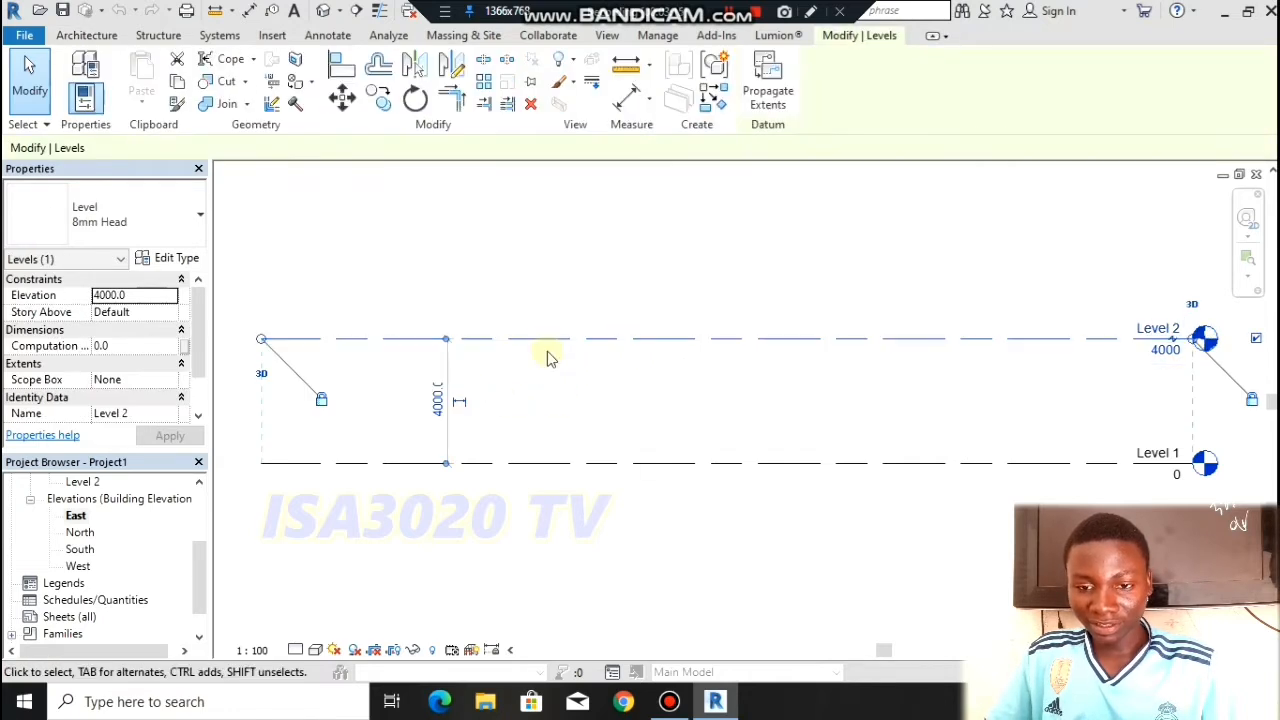
left_click(437, 404)
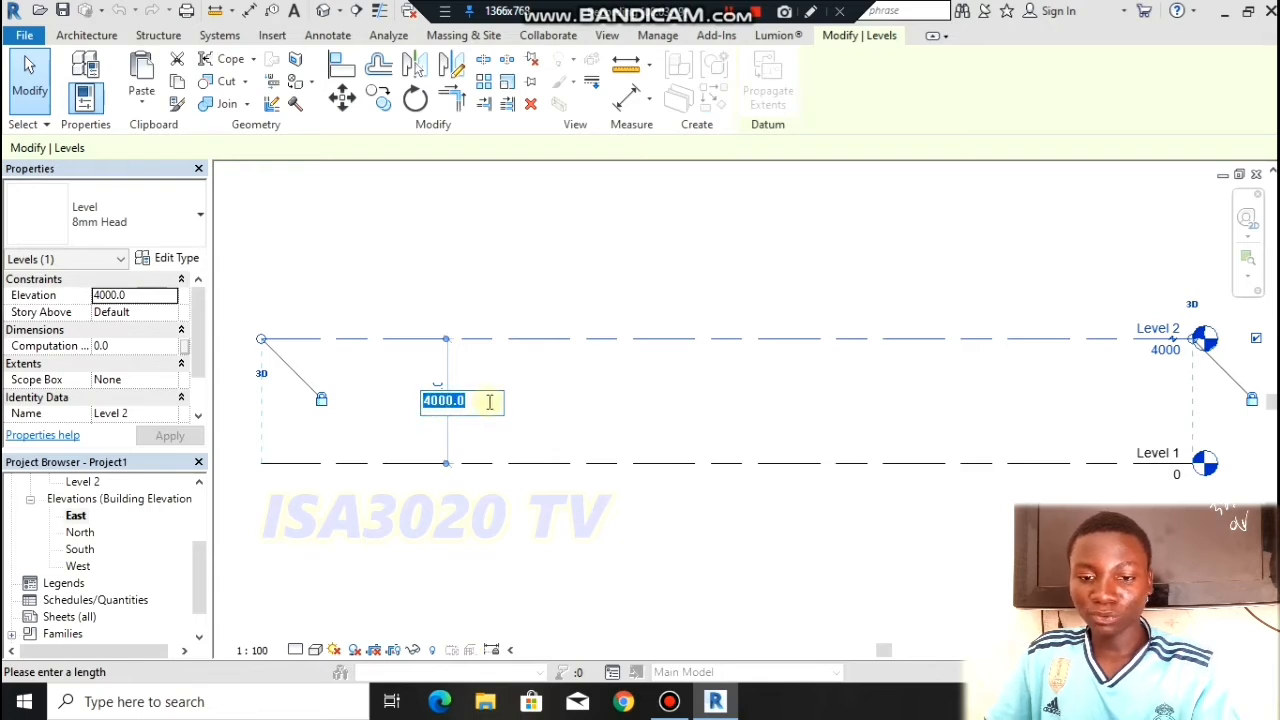
type("4")
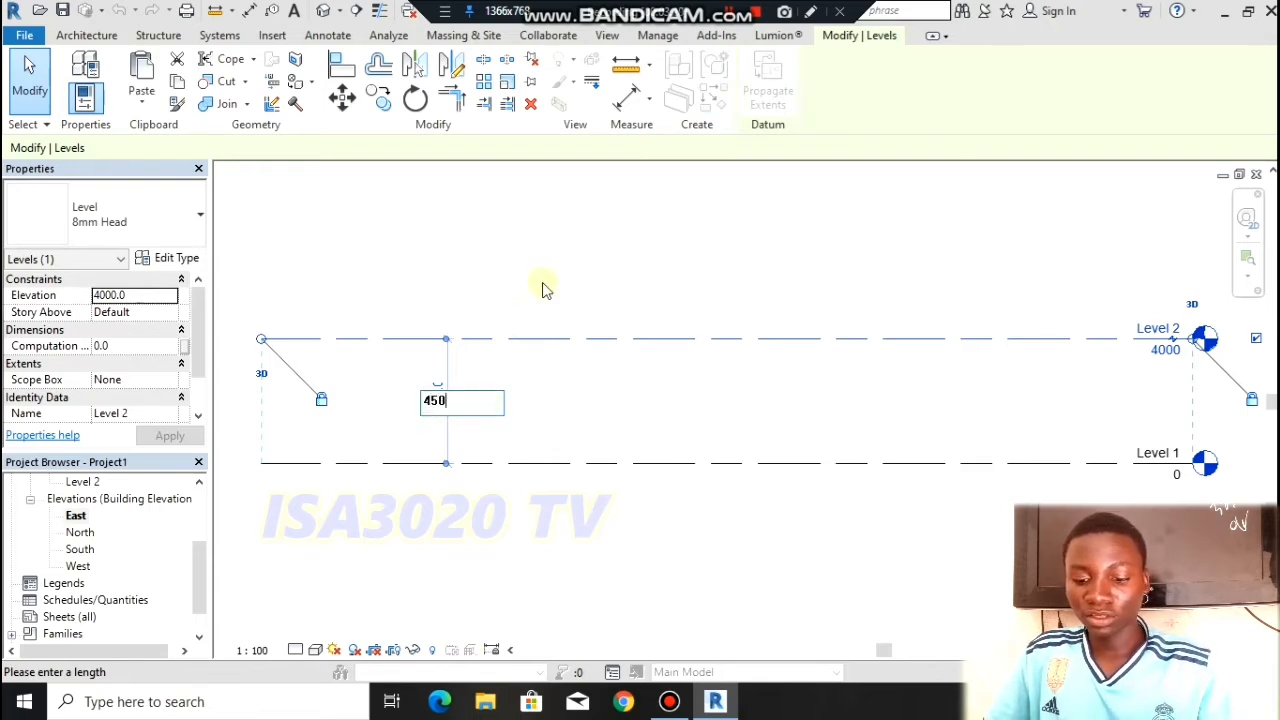
type("50")
key("Return")
left_click(500, 385)
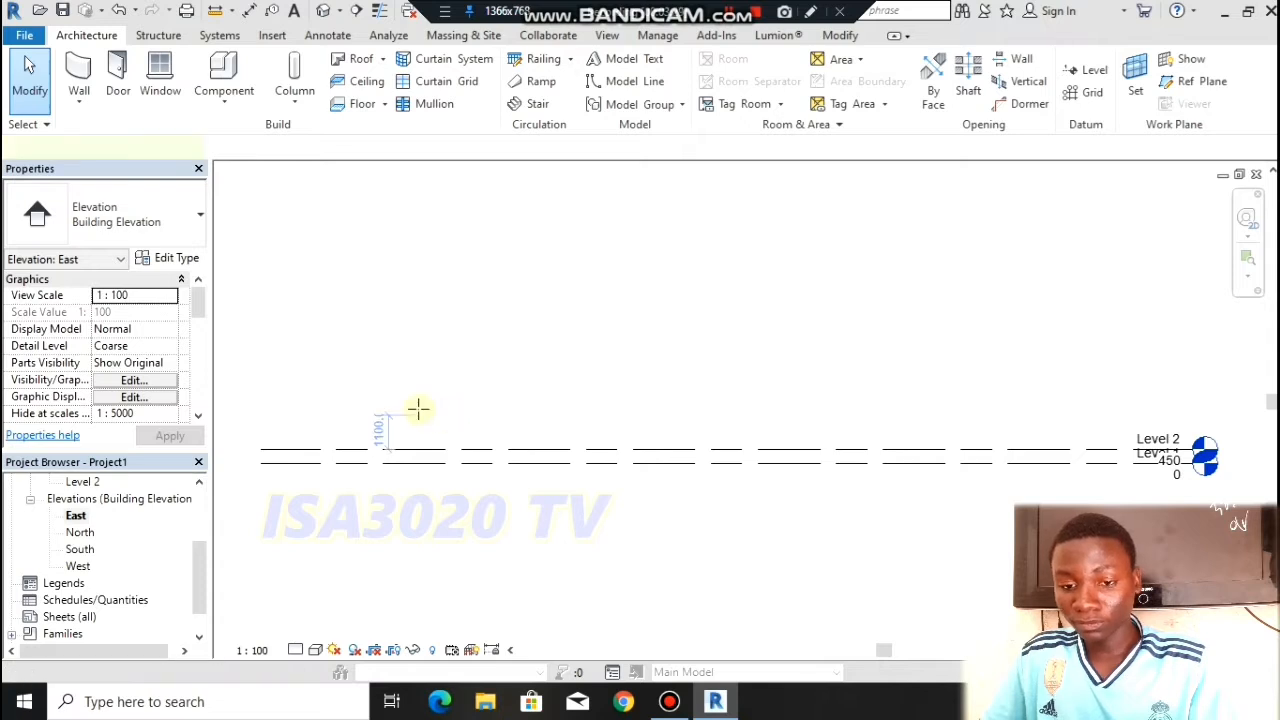
Draw a new level 2100 mm above Level 2, aligned with both ends of the existing level lines.
key("l")
key("l")
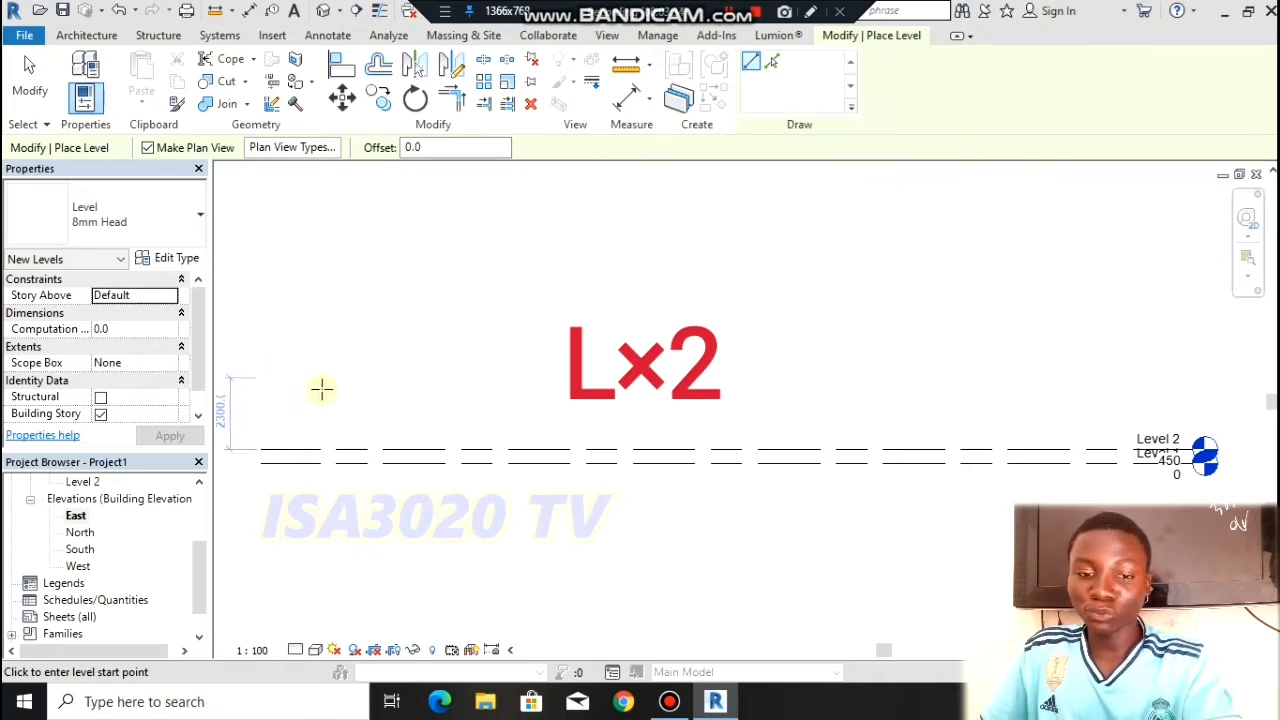
scroll(424, 398, "down", 1)
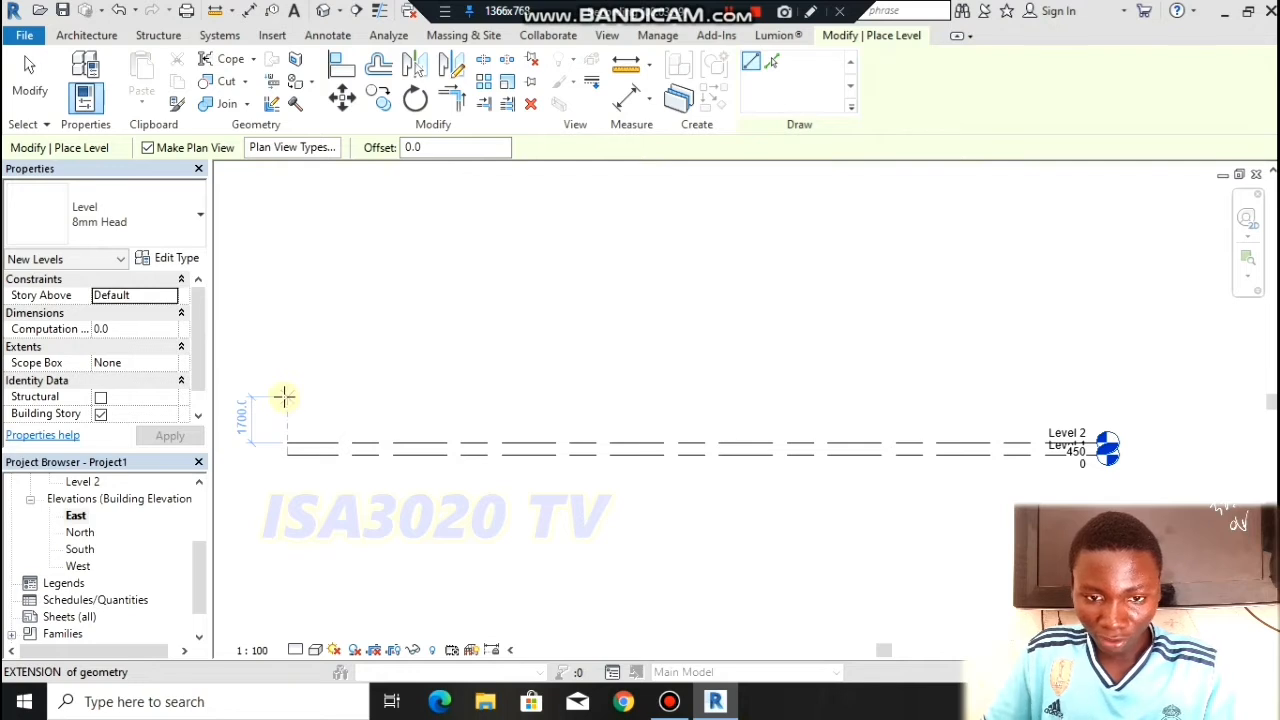
scroll(283, 397, "up", 1)
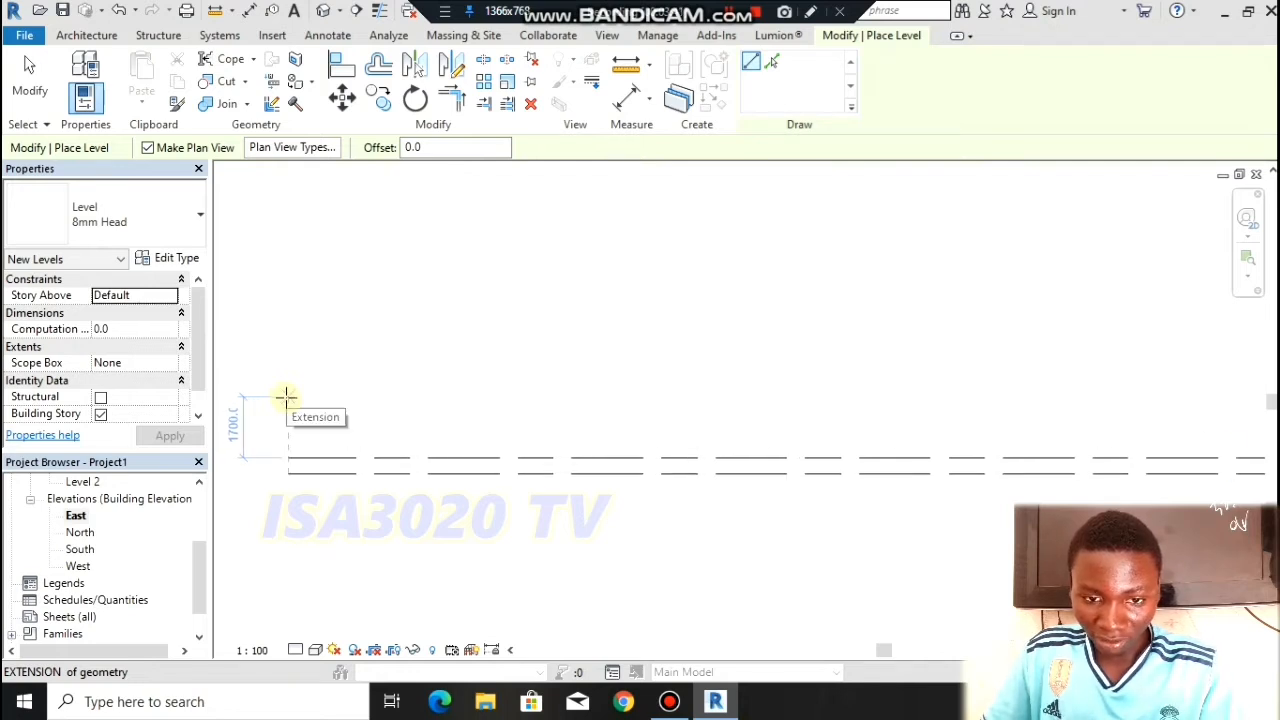
type("21")
type("80")
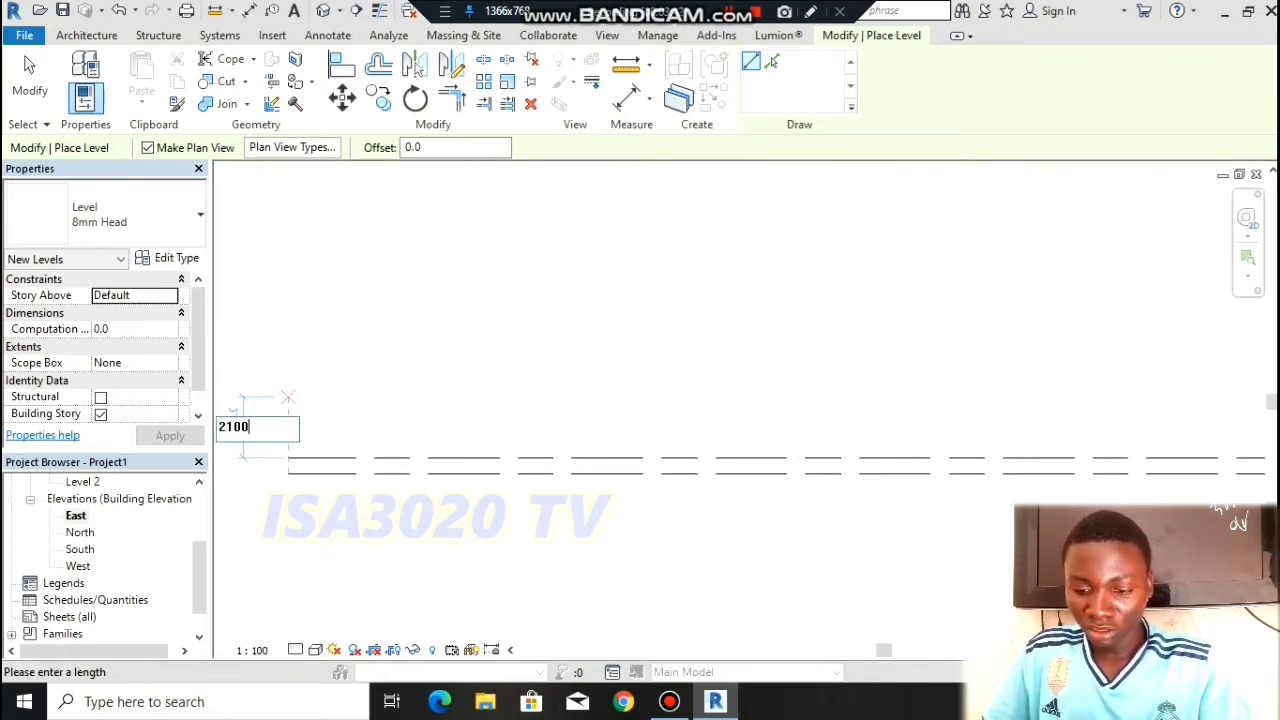
key("Return")
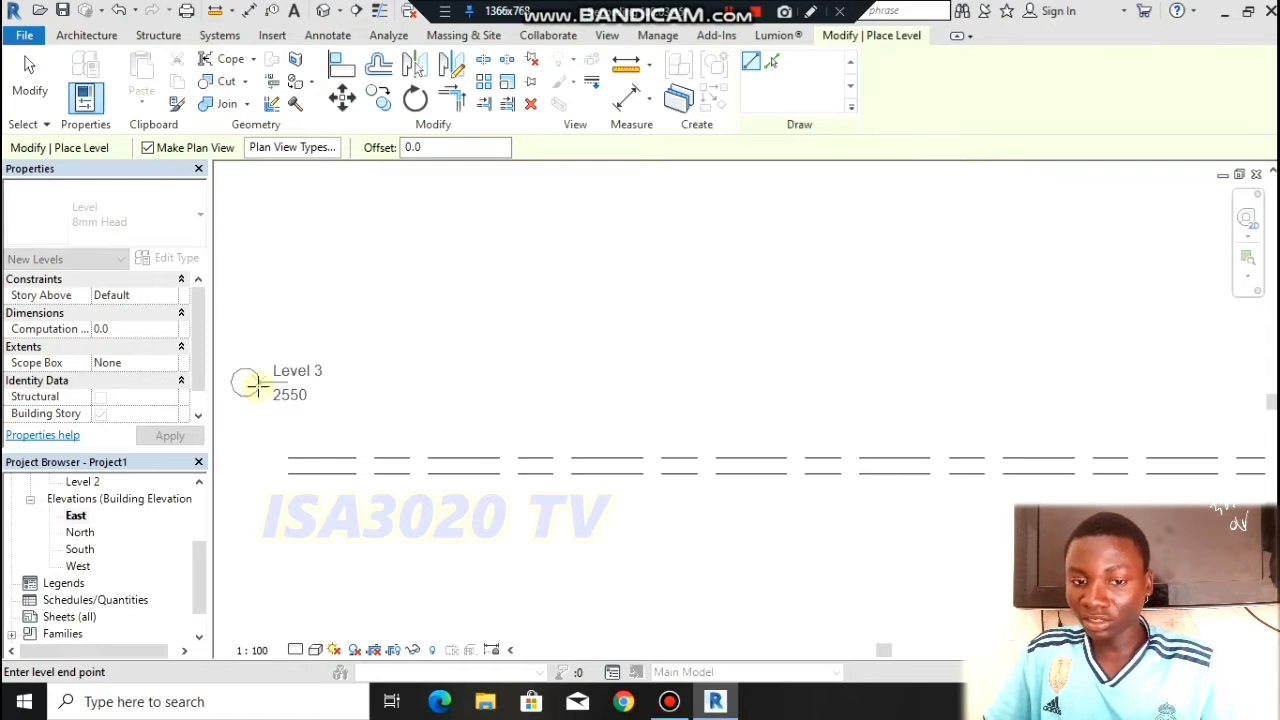
scroll(250, 388, "down", 2)
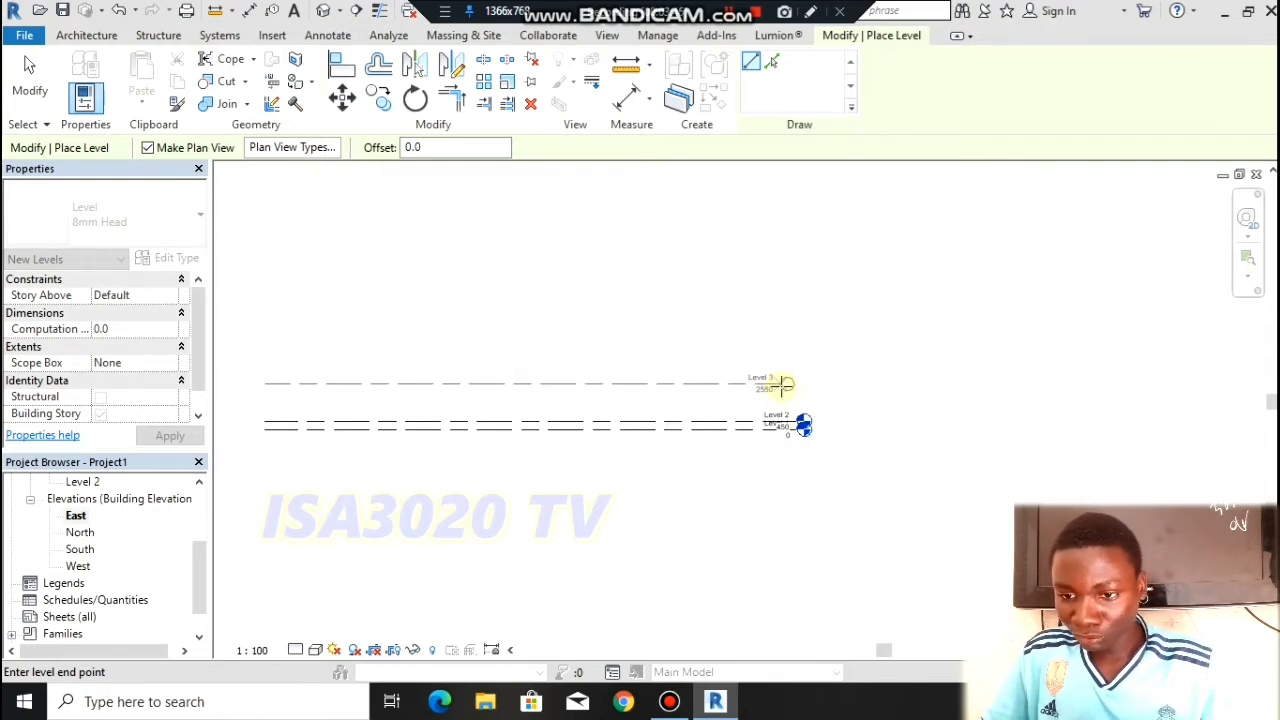
left_click(794, 386)
scroll(914, 437, "down", 1)
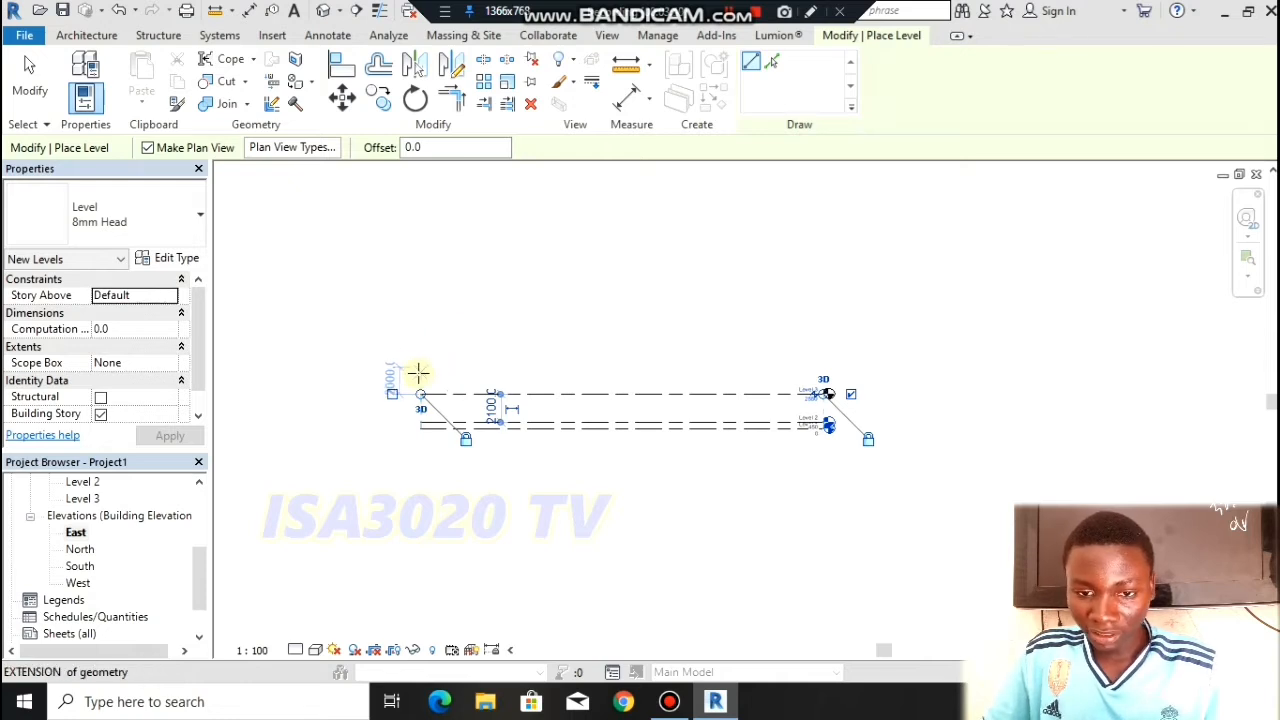
Draw another level 900 mm above Level 3, matching the extent of the other level lines, and finish placing levels.
type("900")
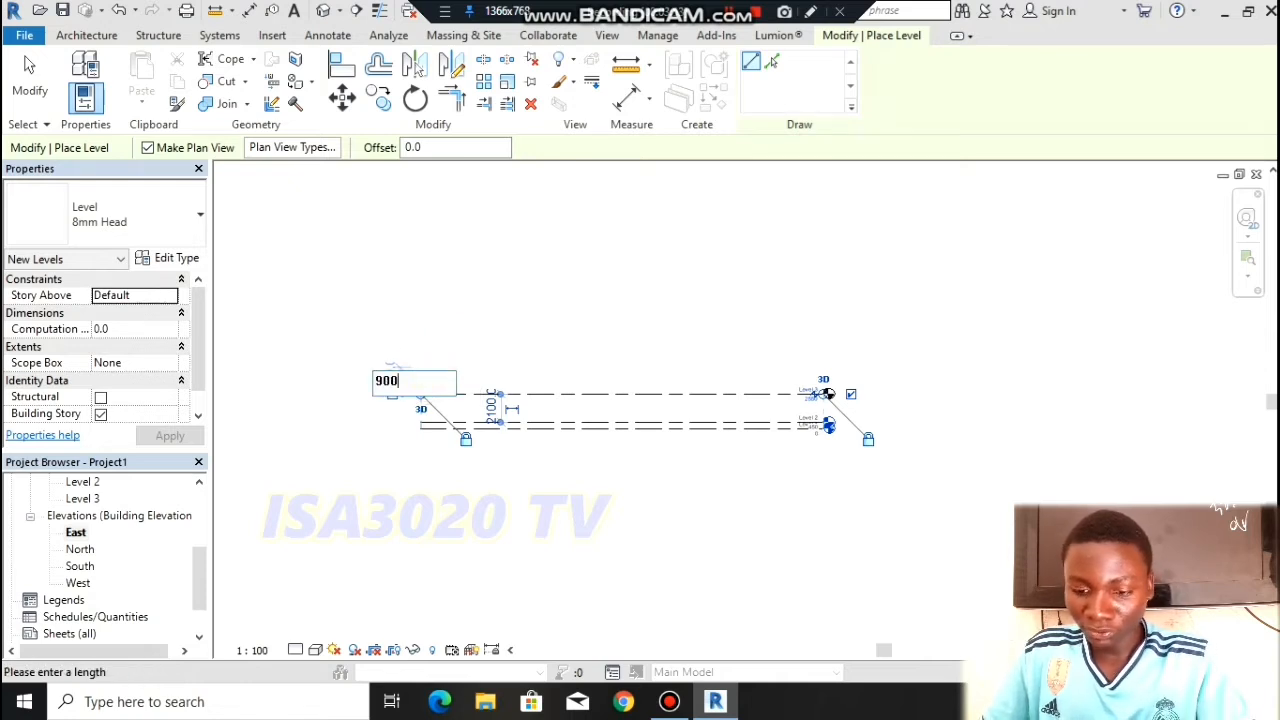
key("Return")
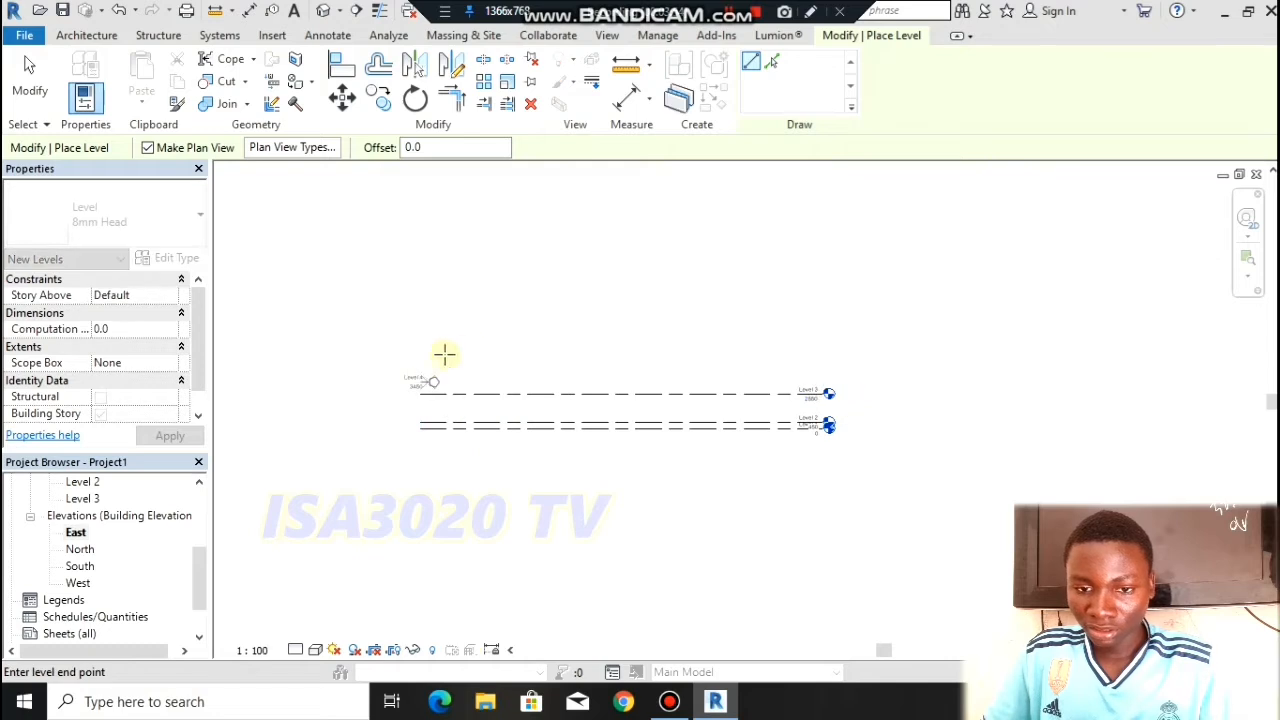
left_click(822, 382)
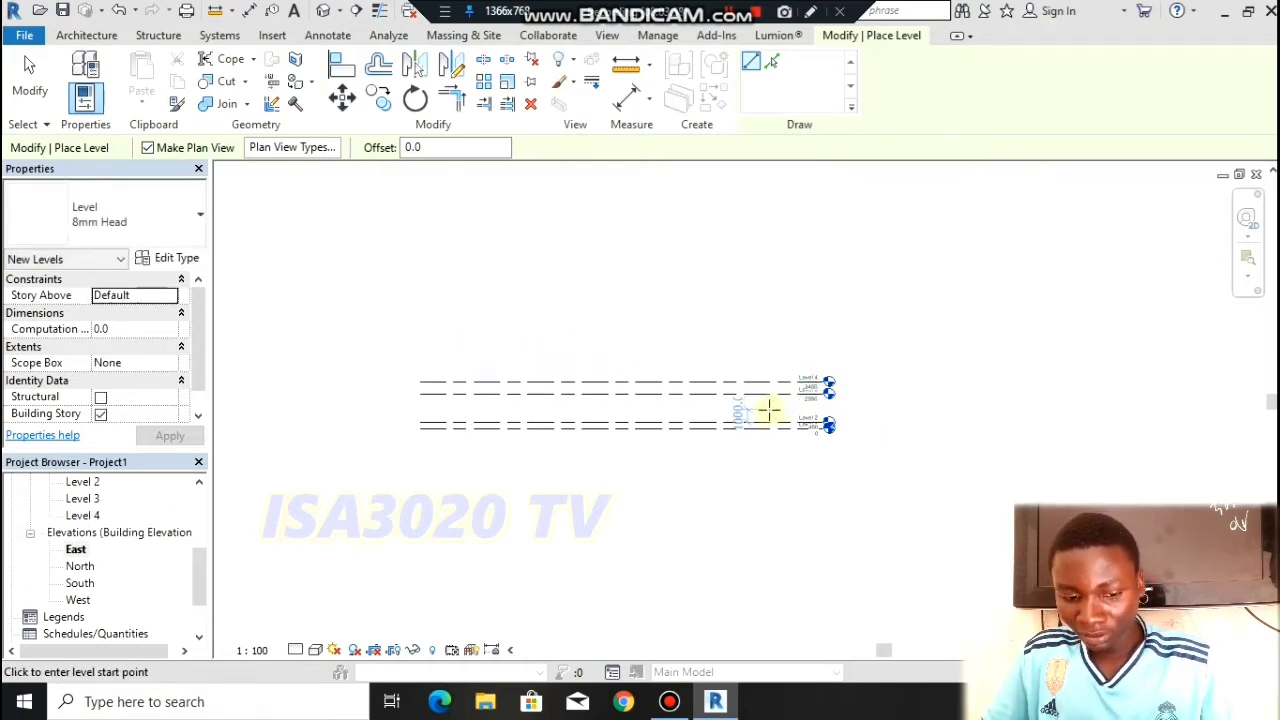
scroll(768, 410, "up", 2)
scroll(775, 430, "down", 3)
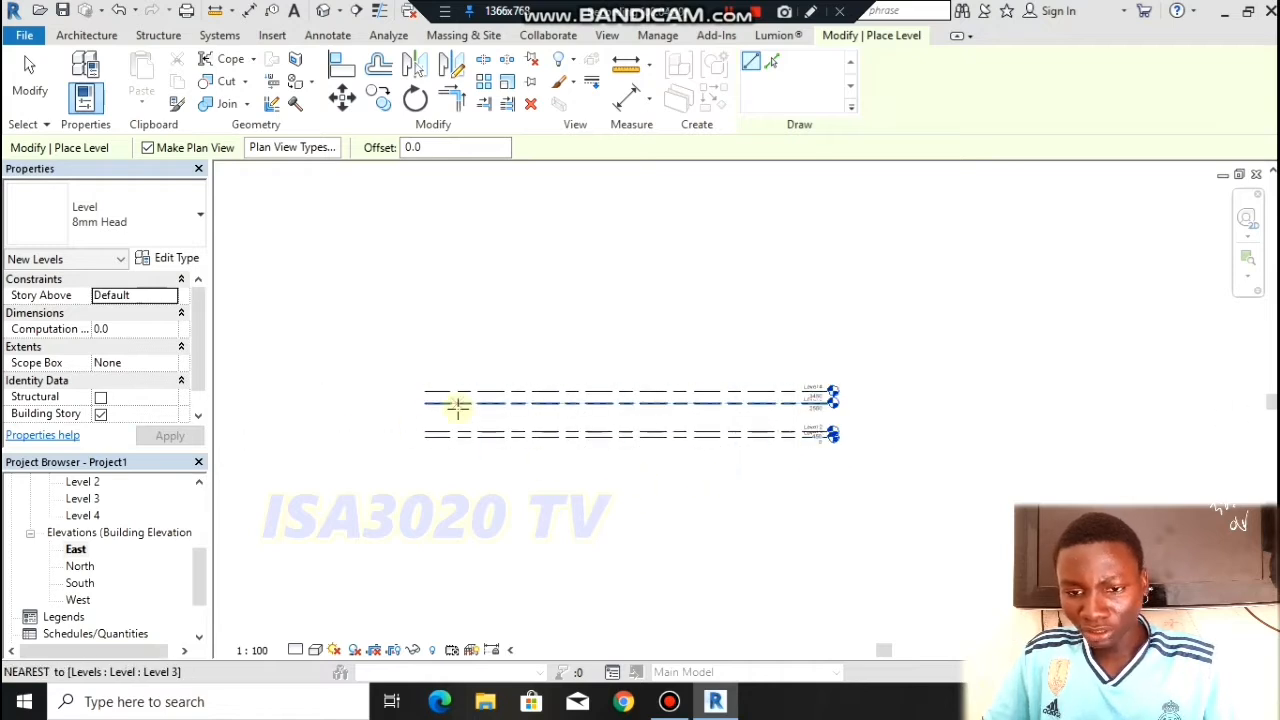
scroll(458, 406, "up", 5)
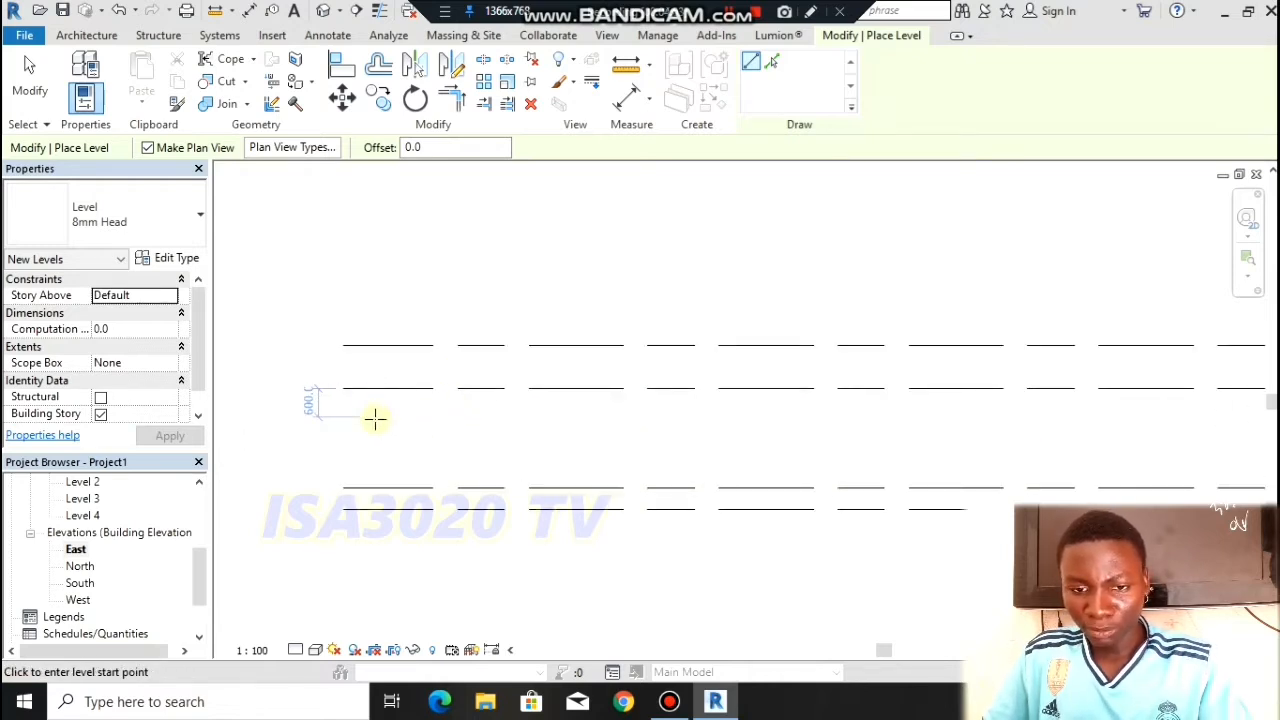
scroll(335, 405, "down", 3)
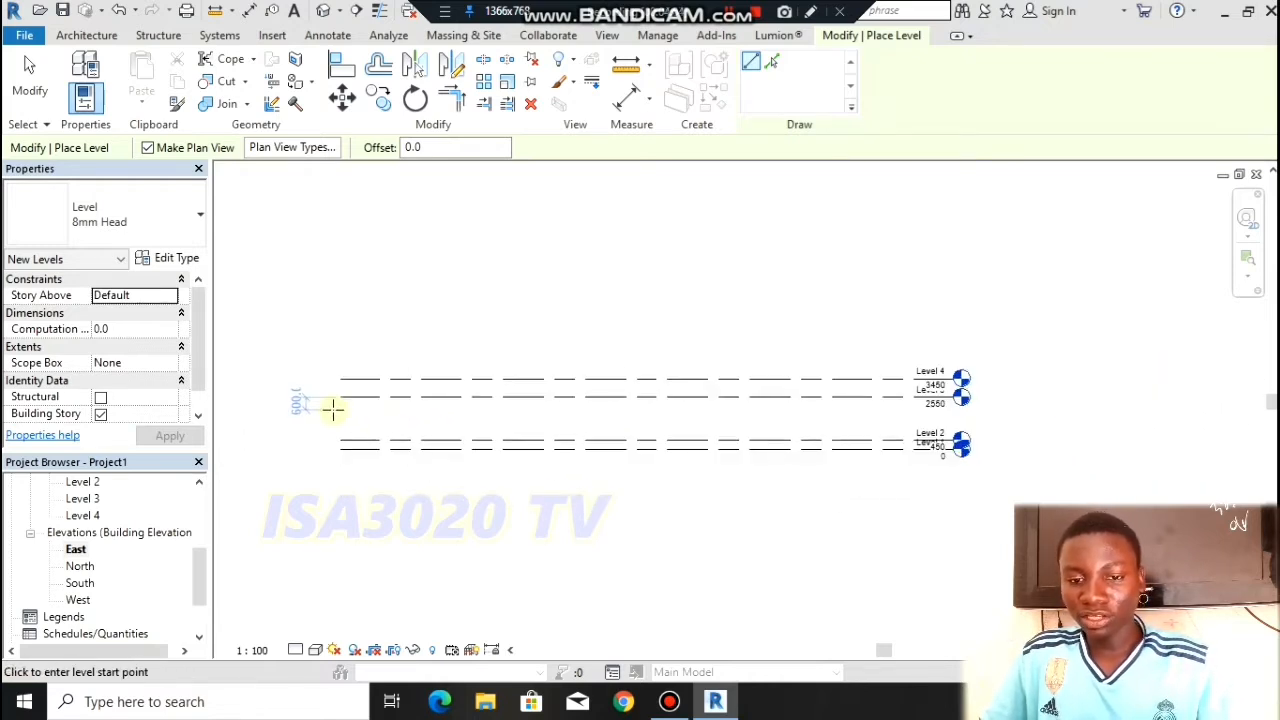
key("Escape")
key("Escape")
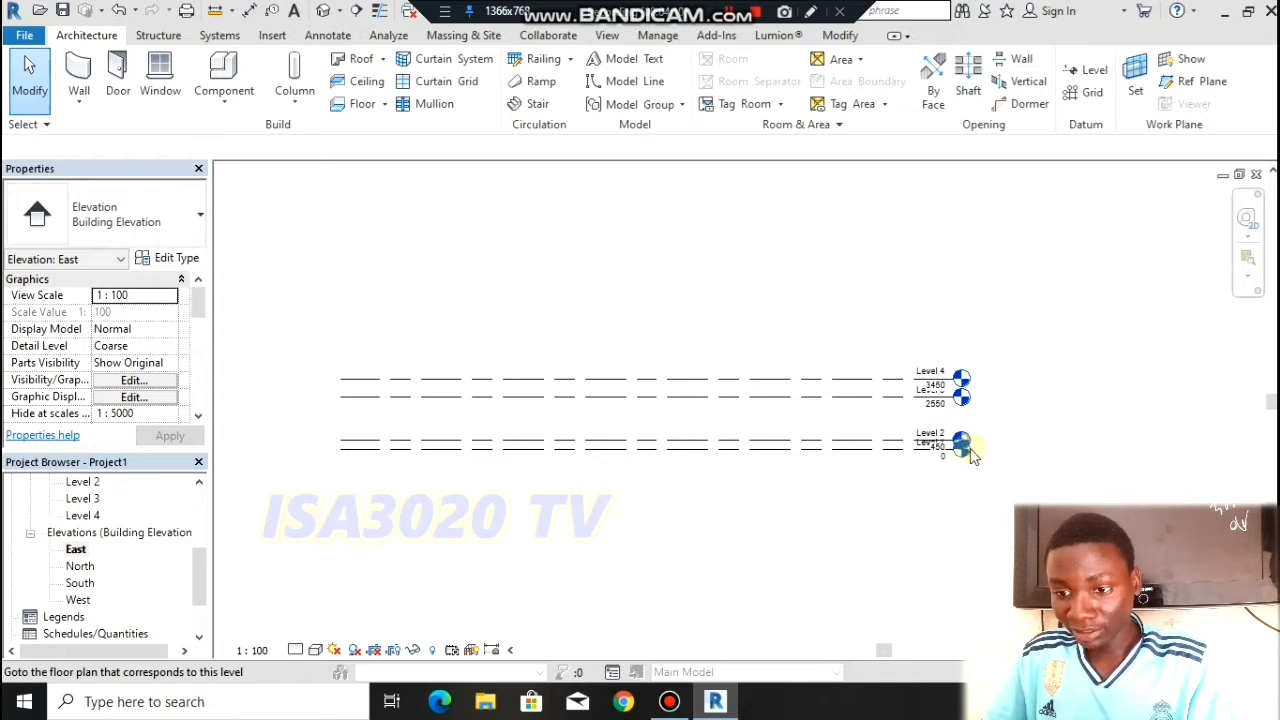
Examine the overlapping heads and labels of Level 1 and Level 2 up close.
scroll(970, 455, "up", 5)
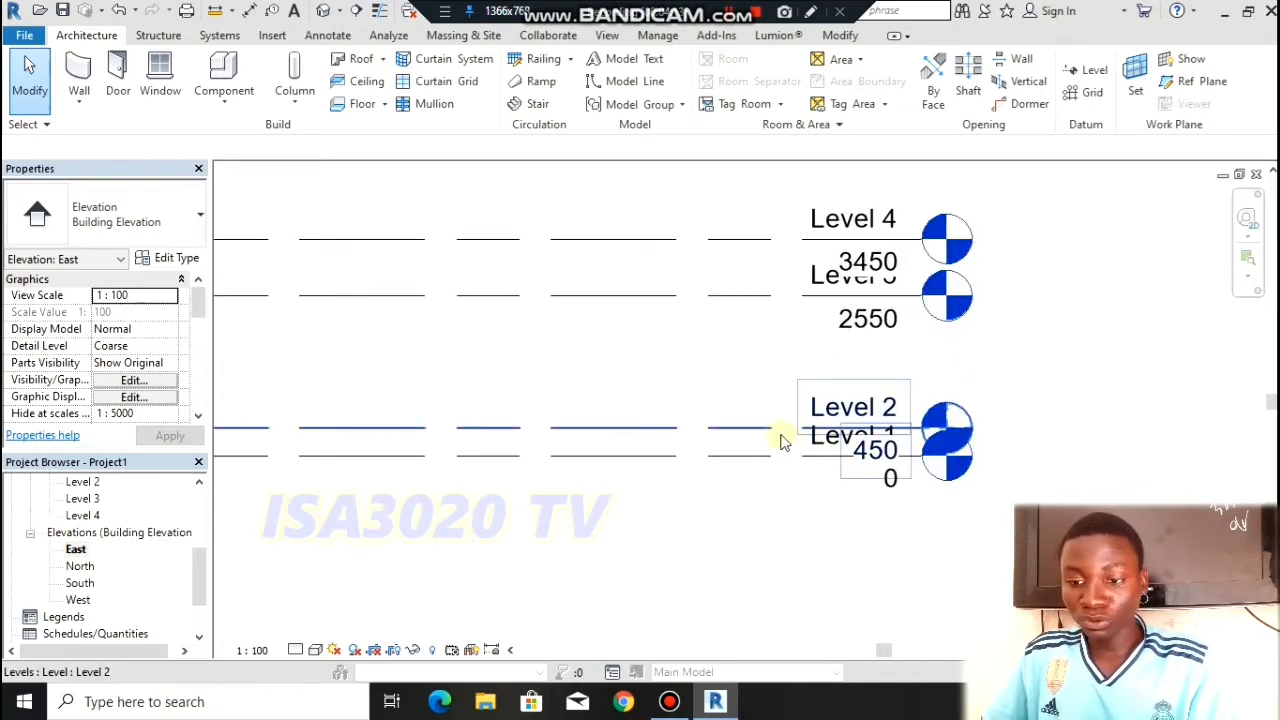
left_click(749, 457)
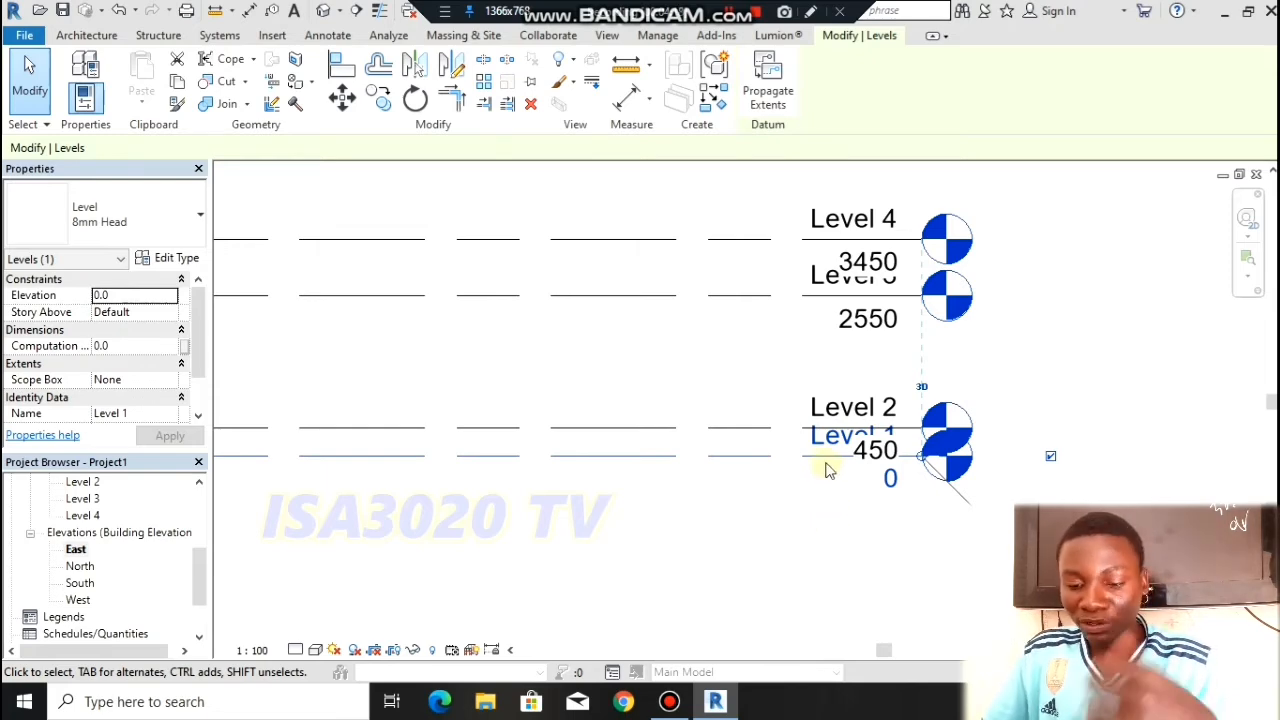
scroll(818, 460, "up", 3)
left_click(800, 518)
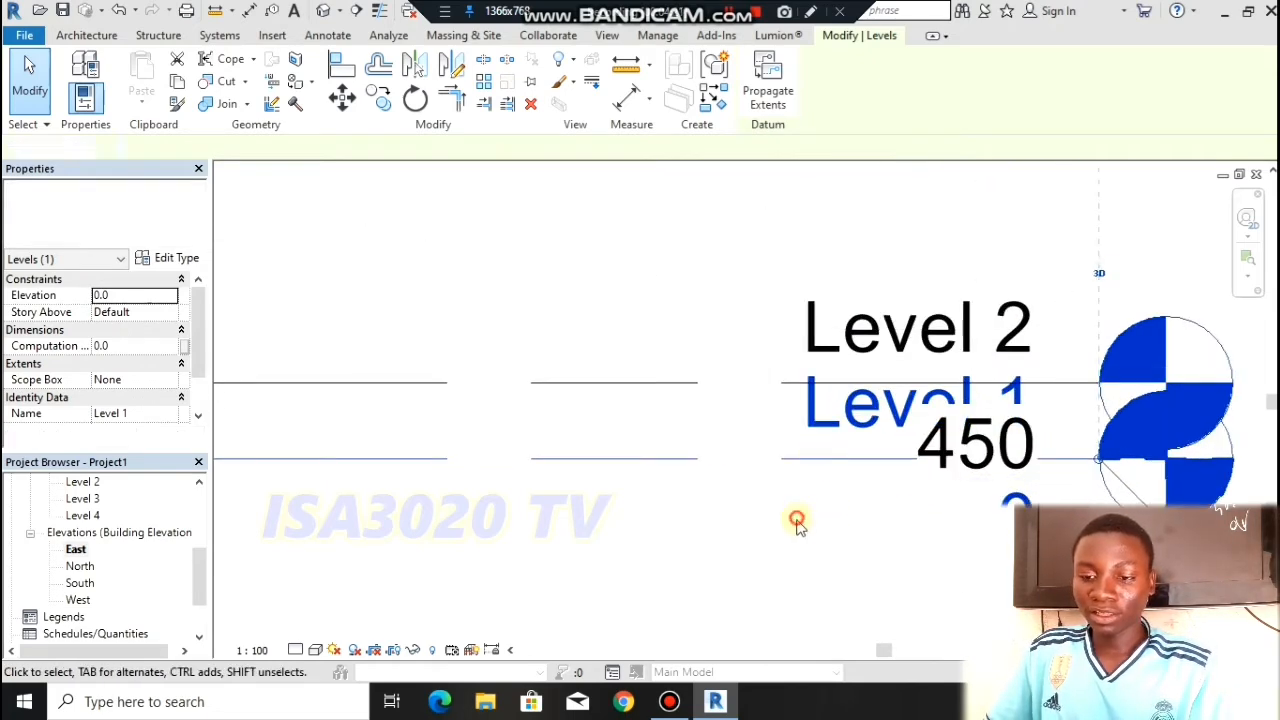
Rename Level 1 to NGL and rename its corresponding views as well.
left_click(830, 418)
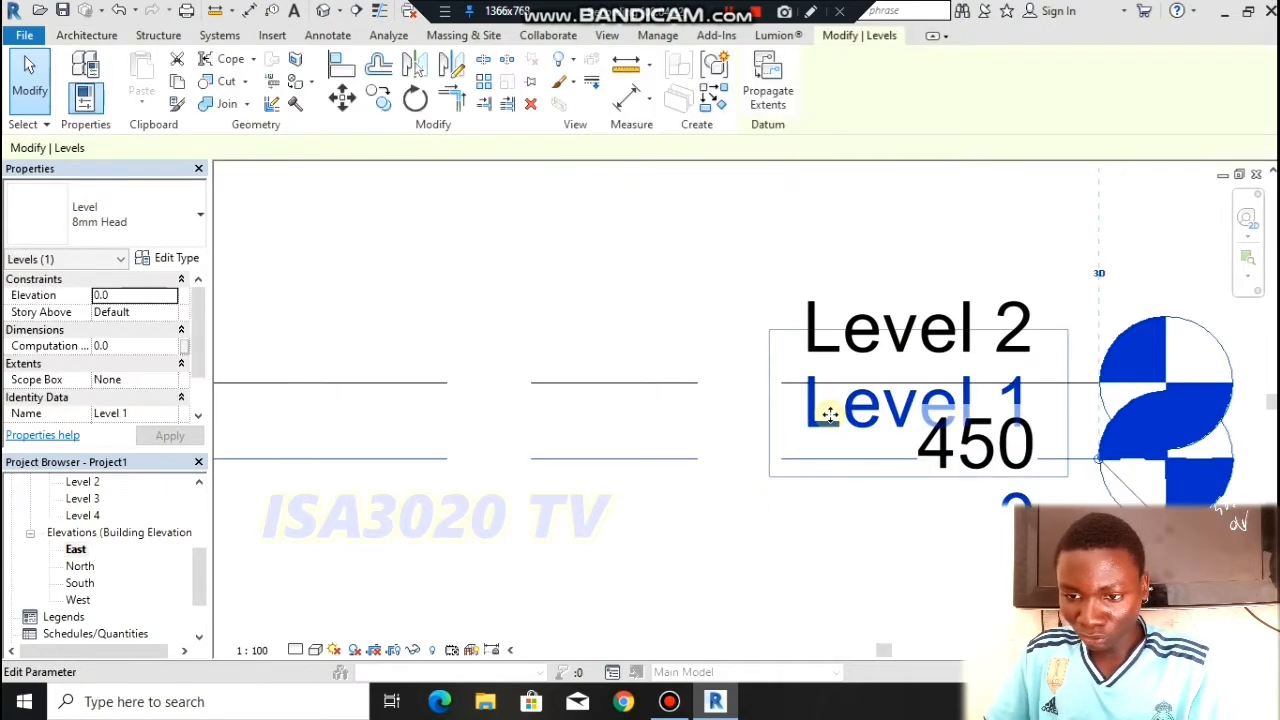
left_click(830, 414)
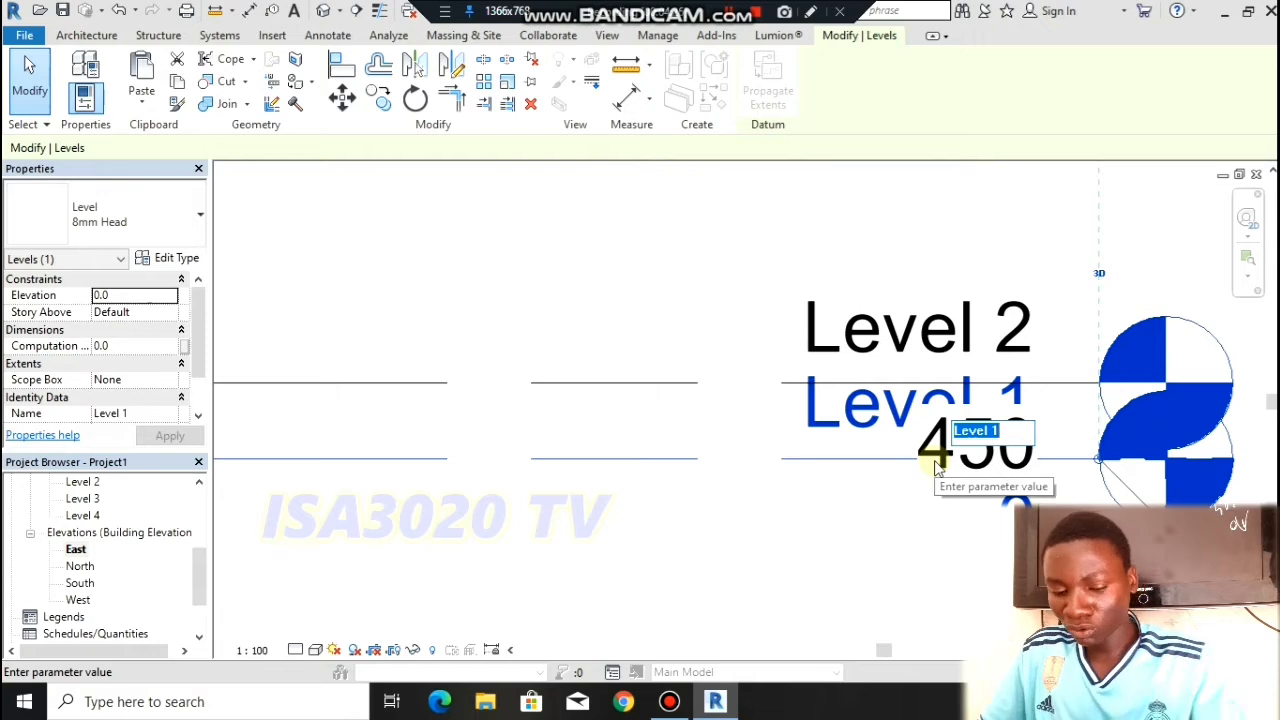
type("N")
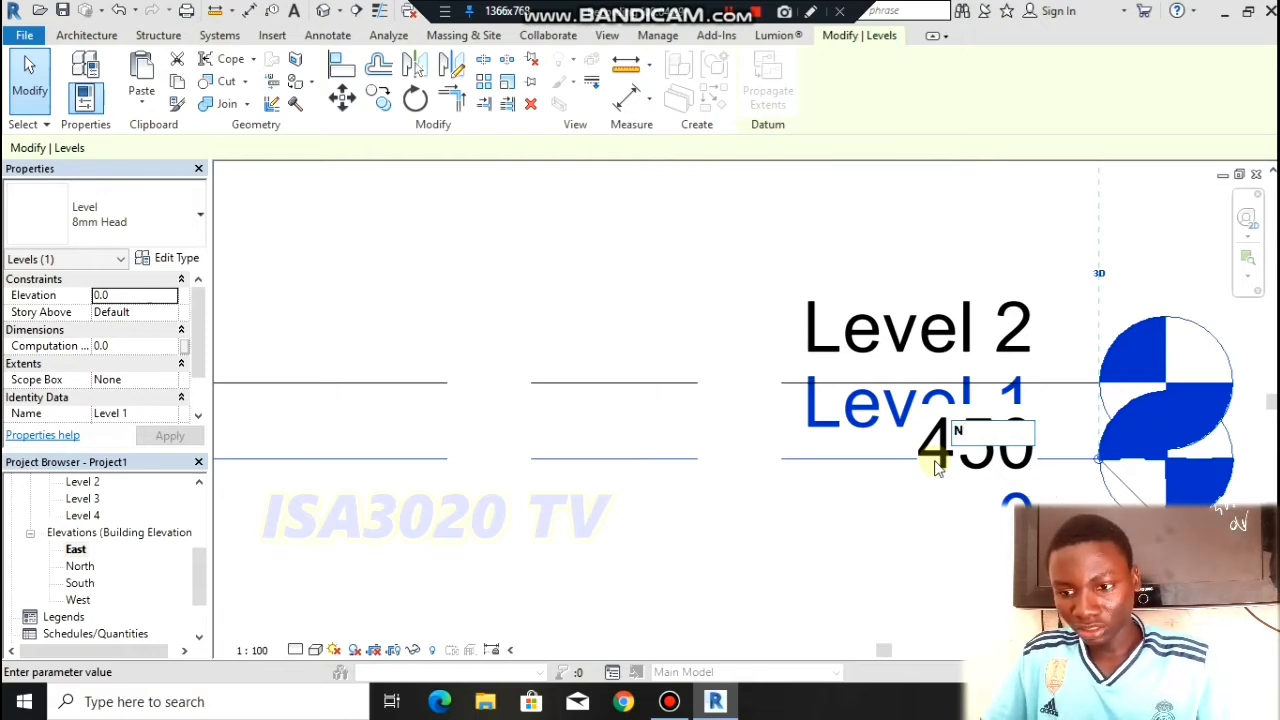
type("GL")
key("Return")
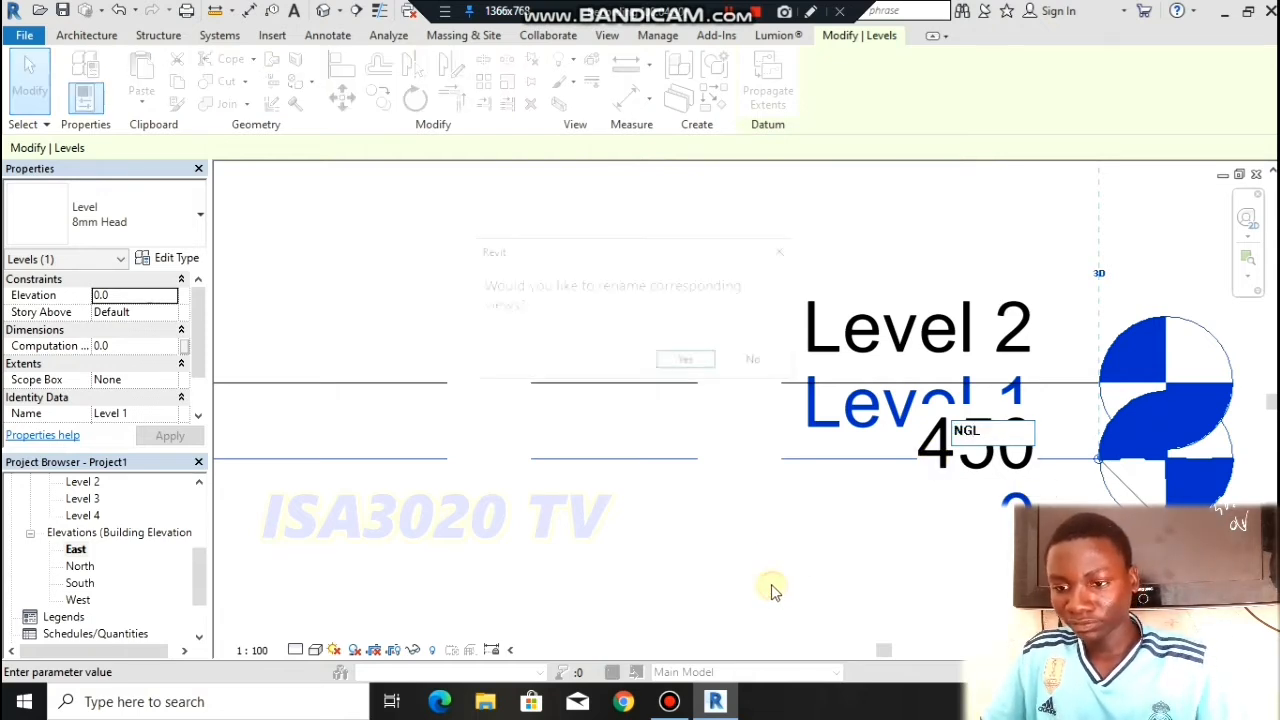
key("Return")
Rename Level 2 to FLOOR, including its corresponding views.
left_click(773, 382)
left_click(824, 338)
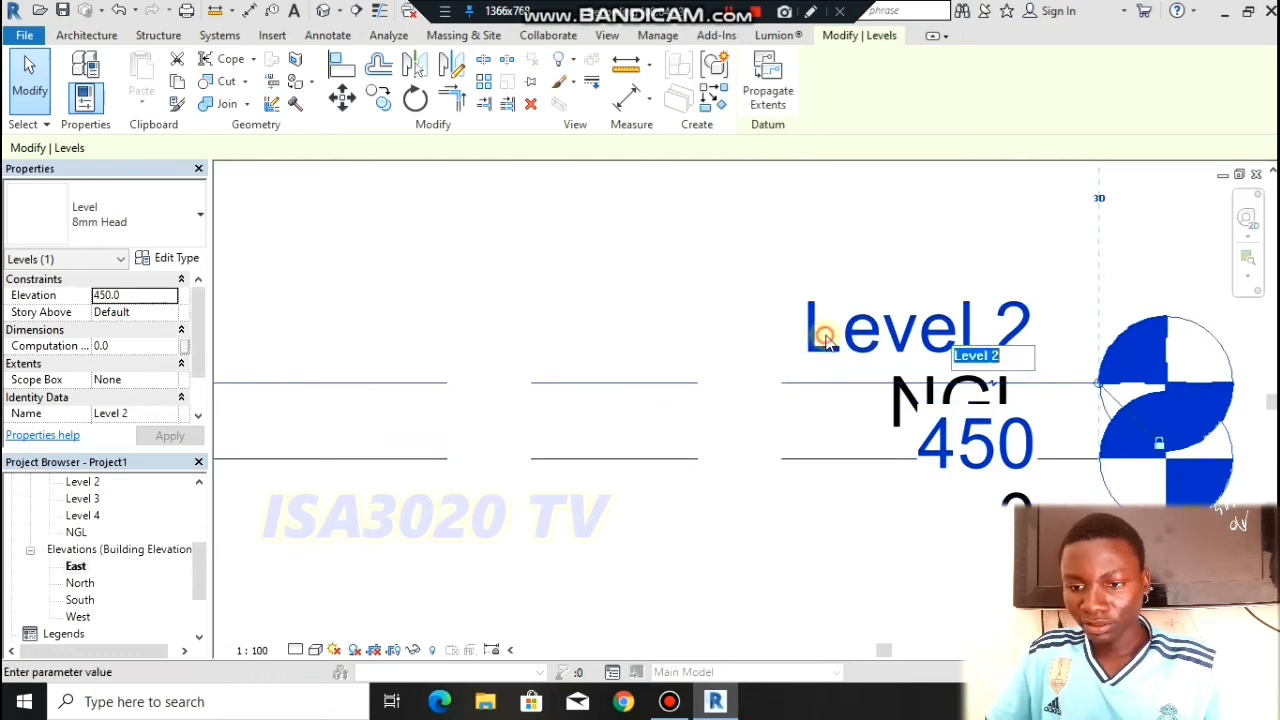
type("FLOOR")
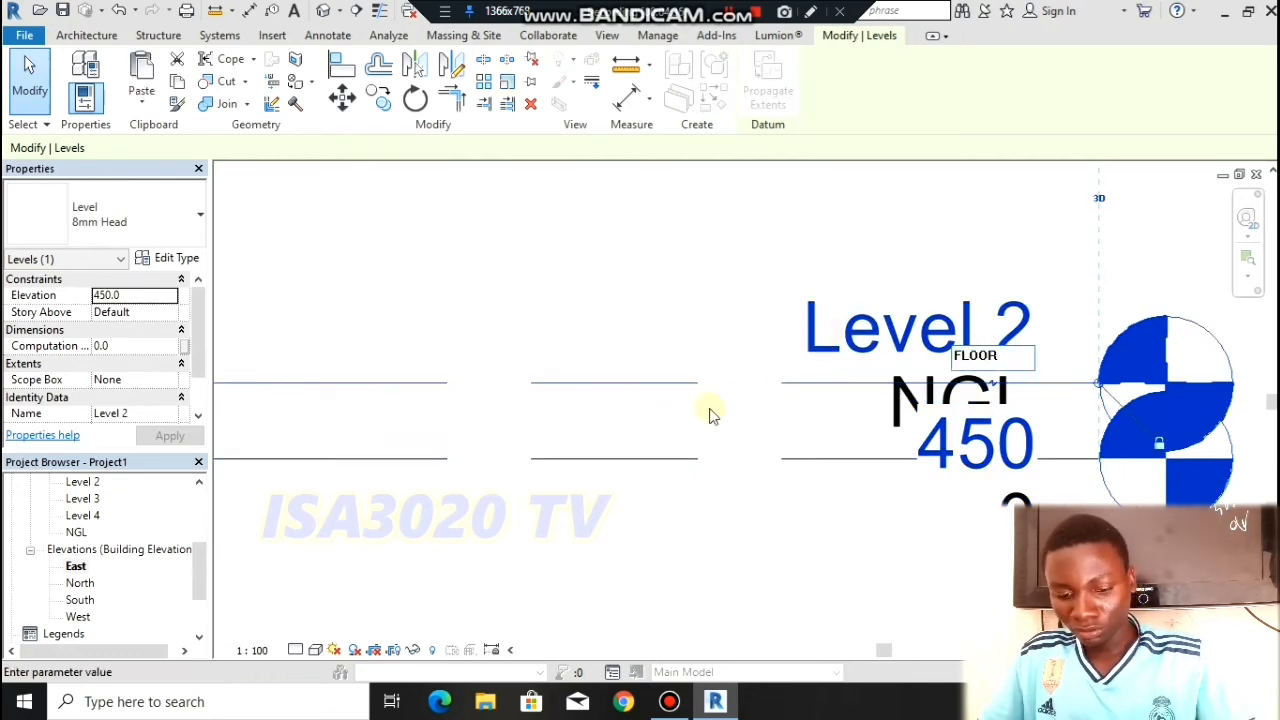
key("Return")
key("Return")
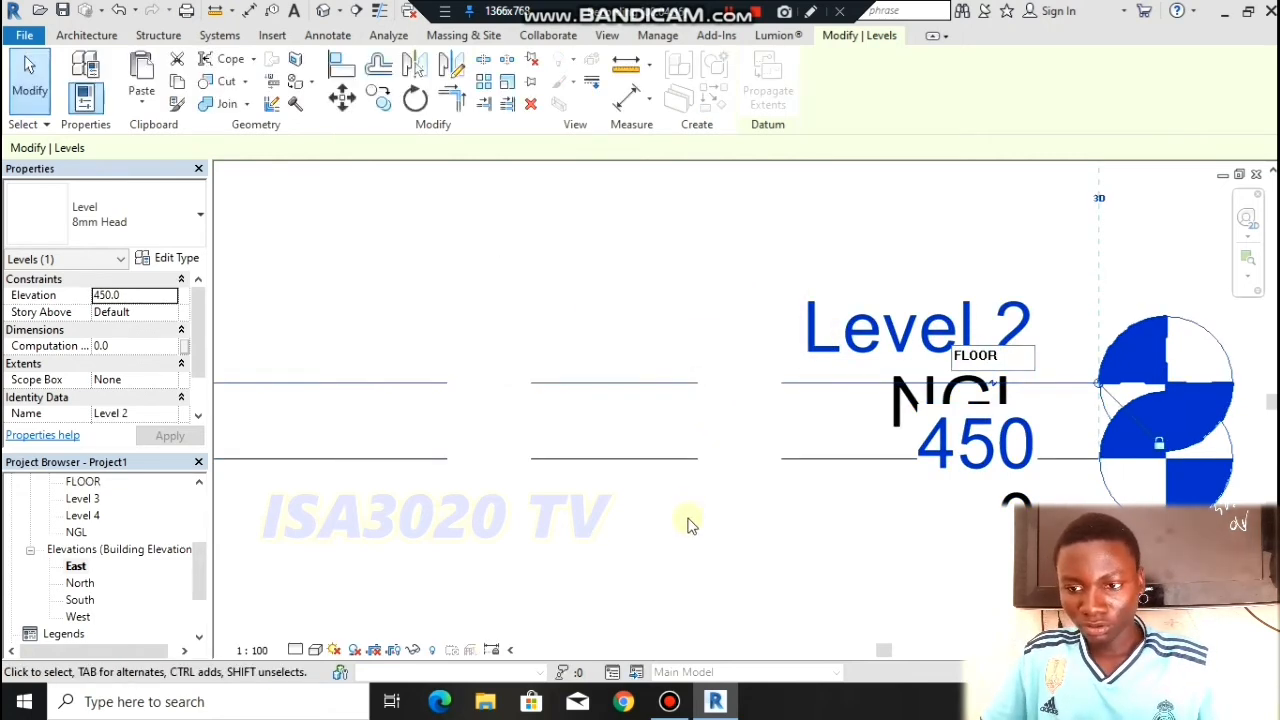
Rename Level 3, the level at elevation 2550, to LINTEL along with its corresponding views.
scroll(697, 553, "down", 2)
scroll(697, 553, "down", 3)
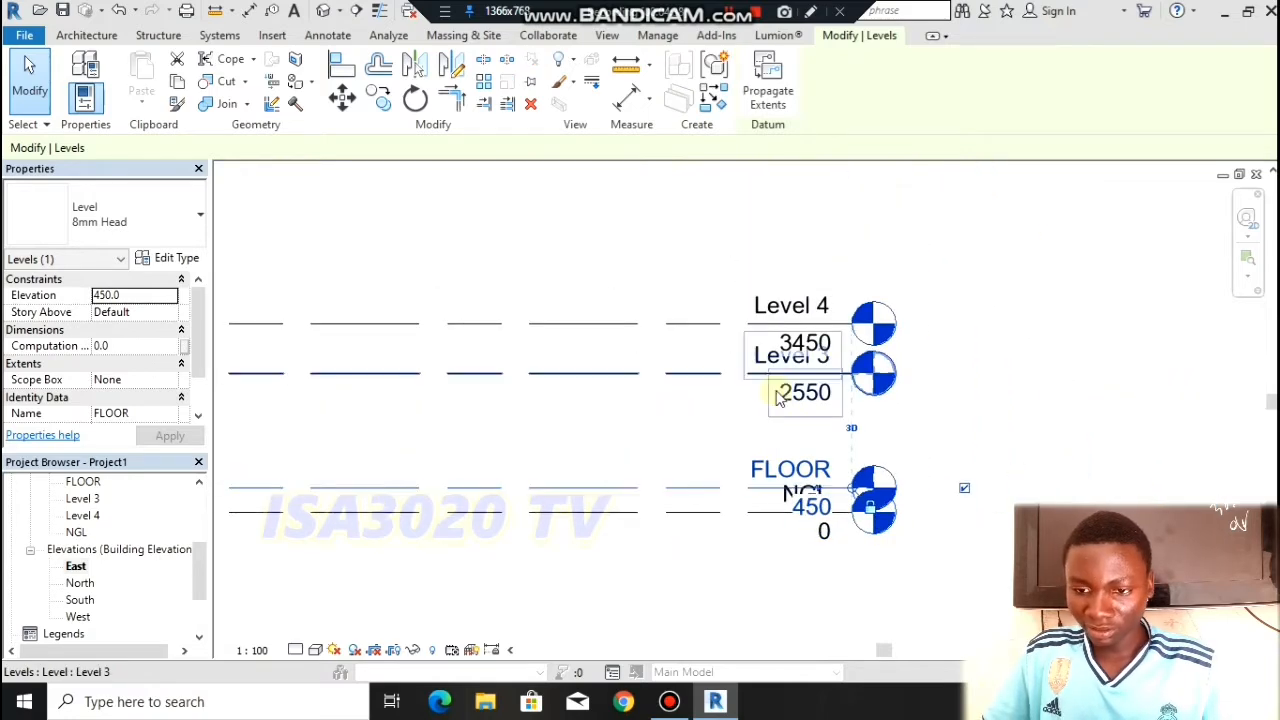
scroll(776, 378, "up", 2)
left_click(740, 318)
left_click(750, 335)
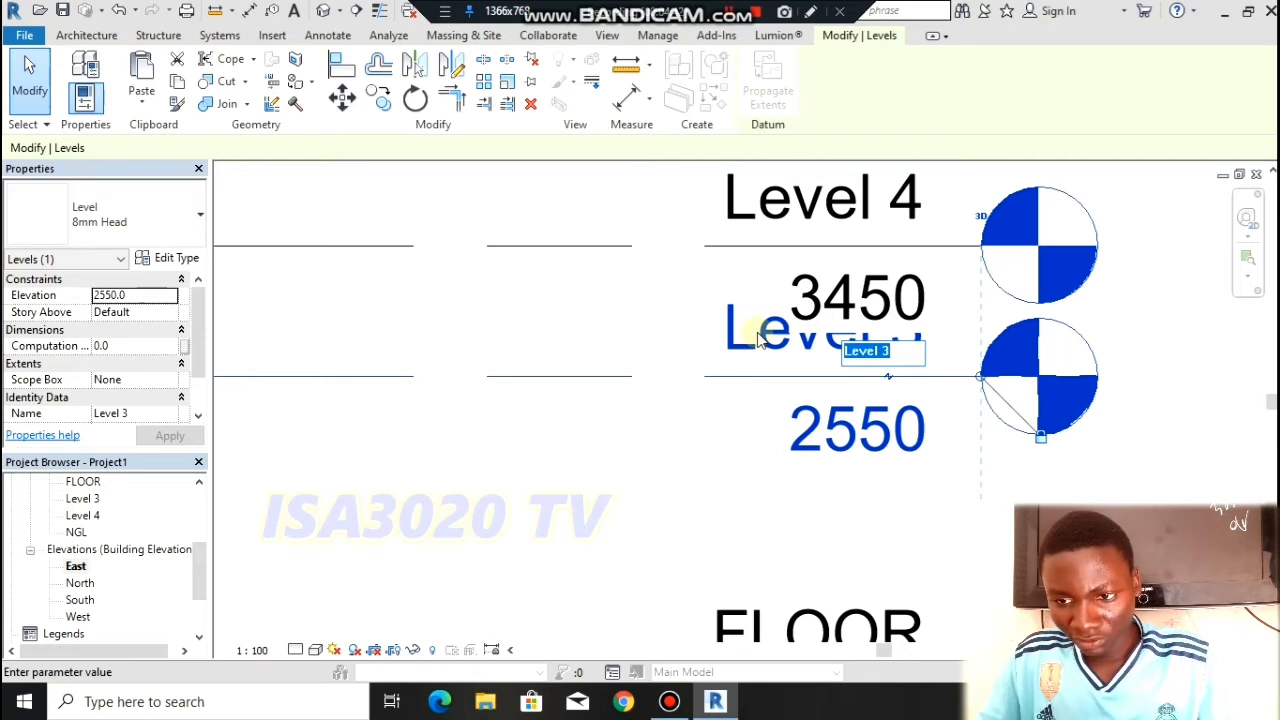
type("LINTEL")
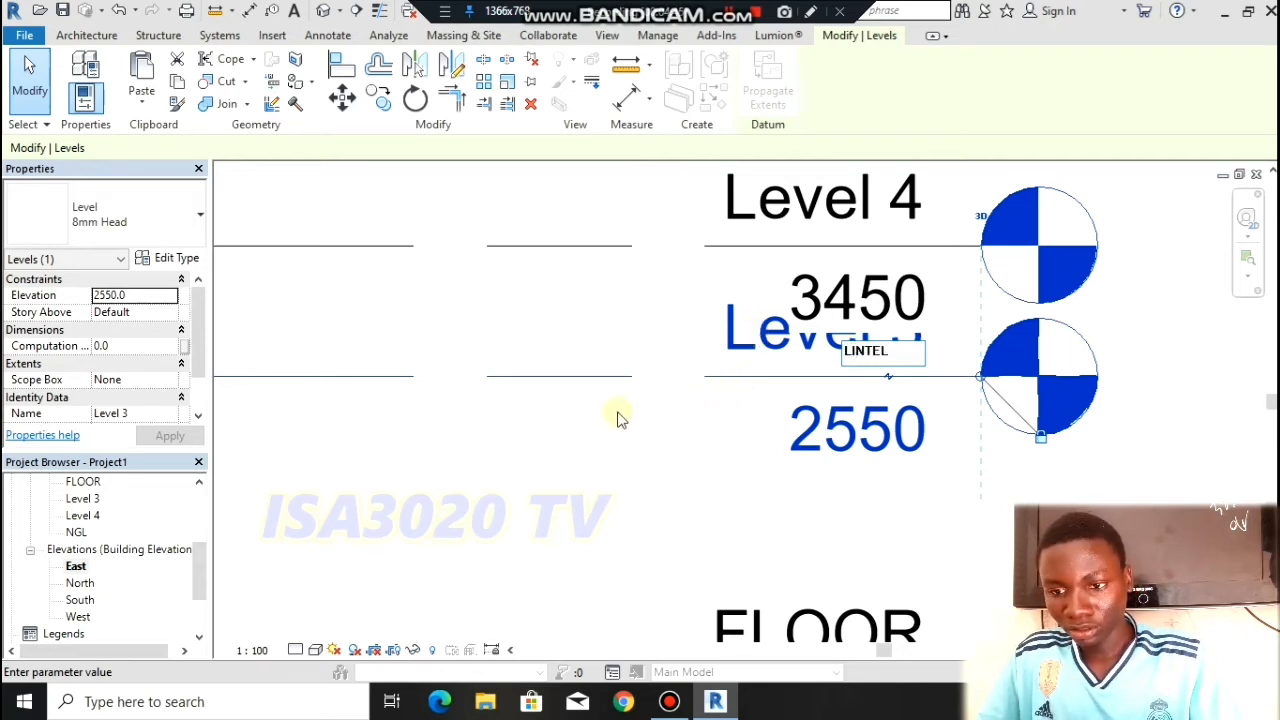
key("Return")
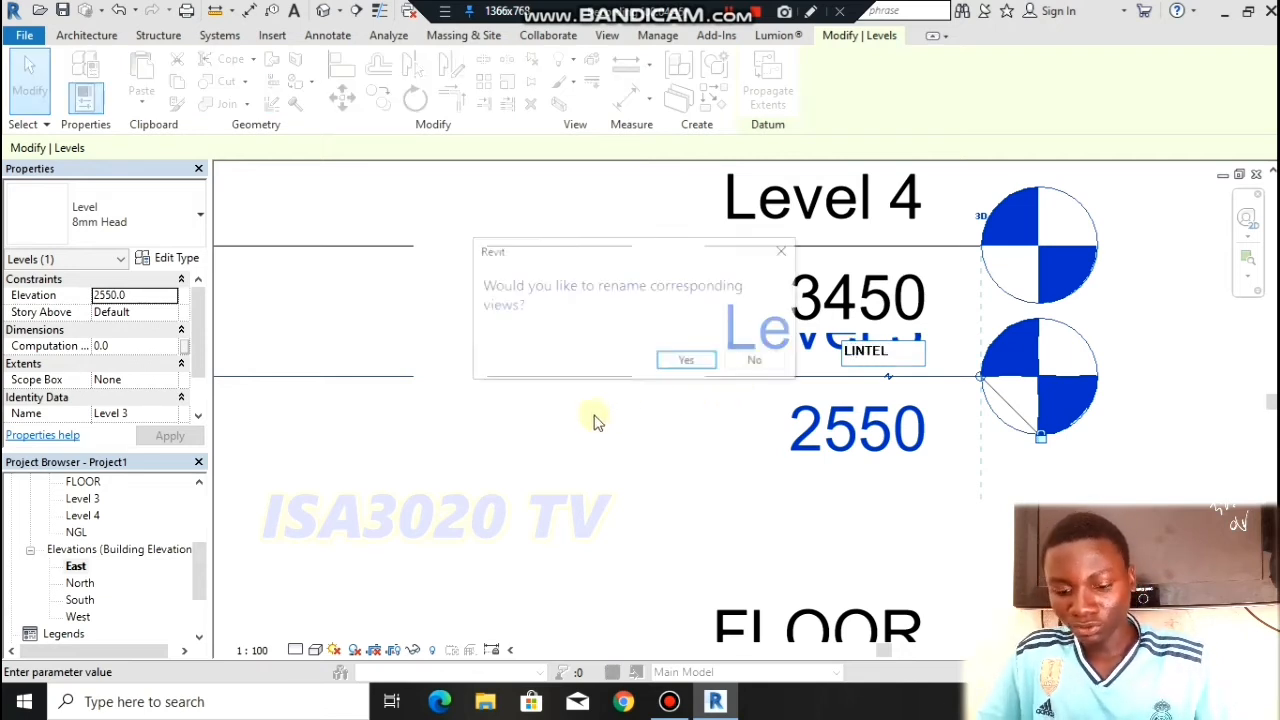
key("Return")
Rename the topmost level, Level 4, to HDC together with its corresponding views, and deselect it.
scroll(775, 468, "down", 2)
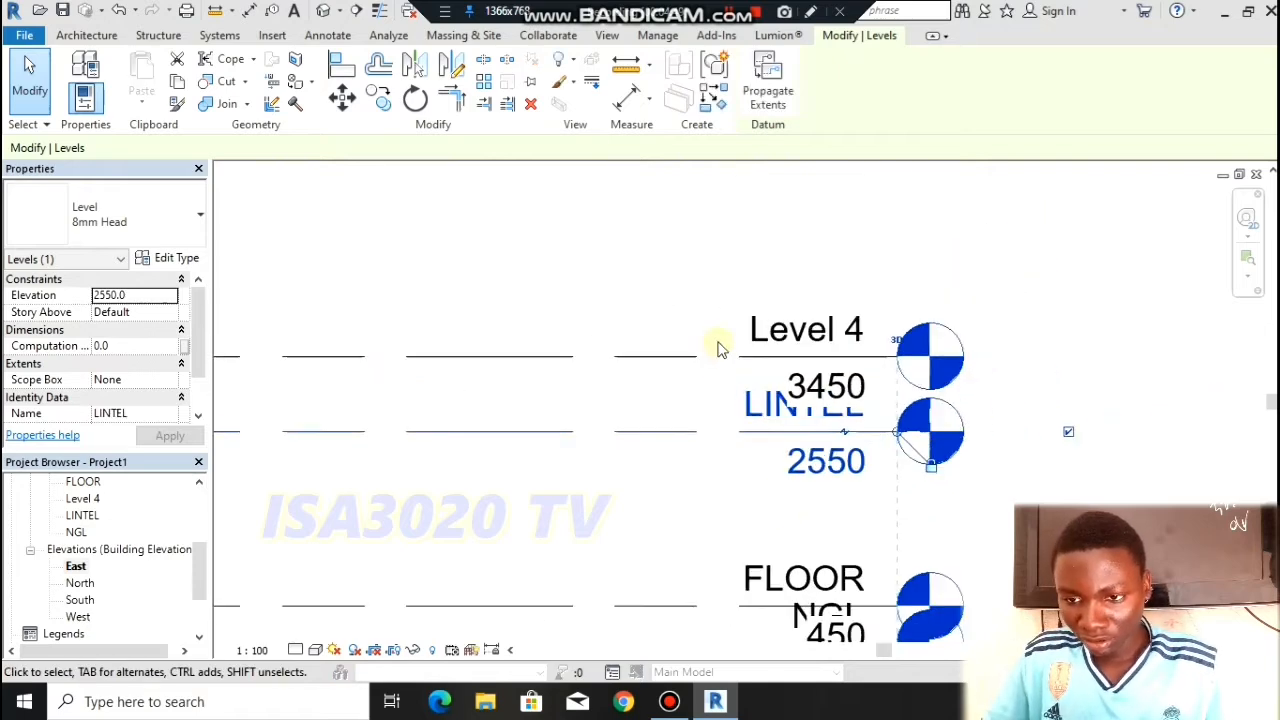
scroll(712, 365, "up", 3)
left_click(780, 343)
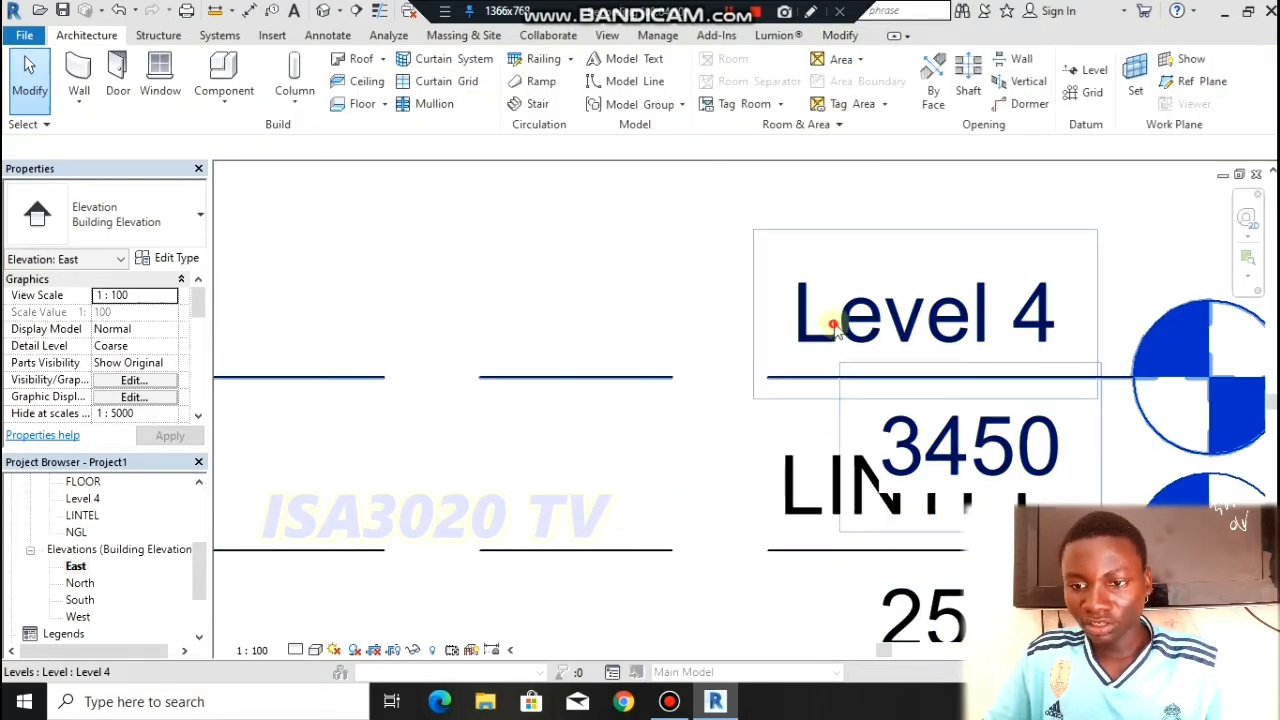
left_click(829, 323)
left_click(836, 328)
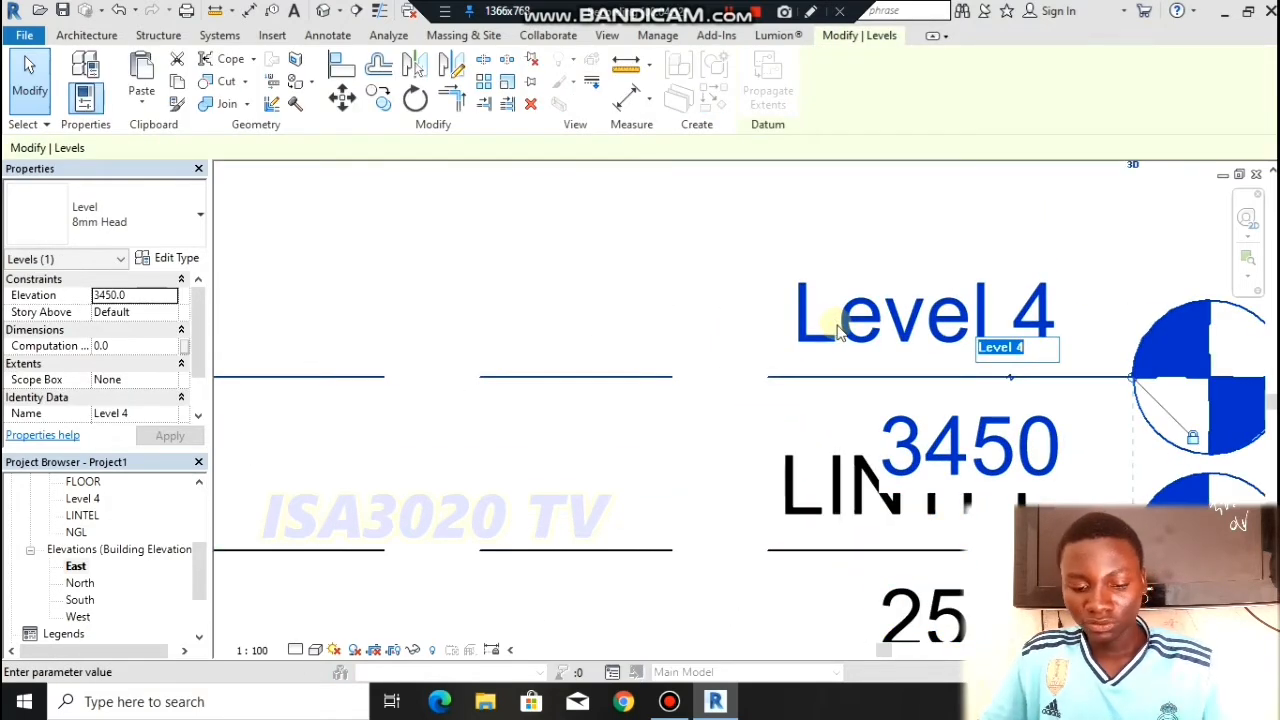
type("H")
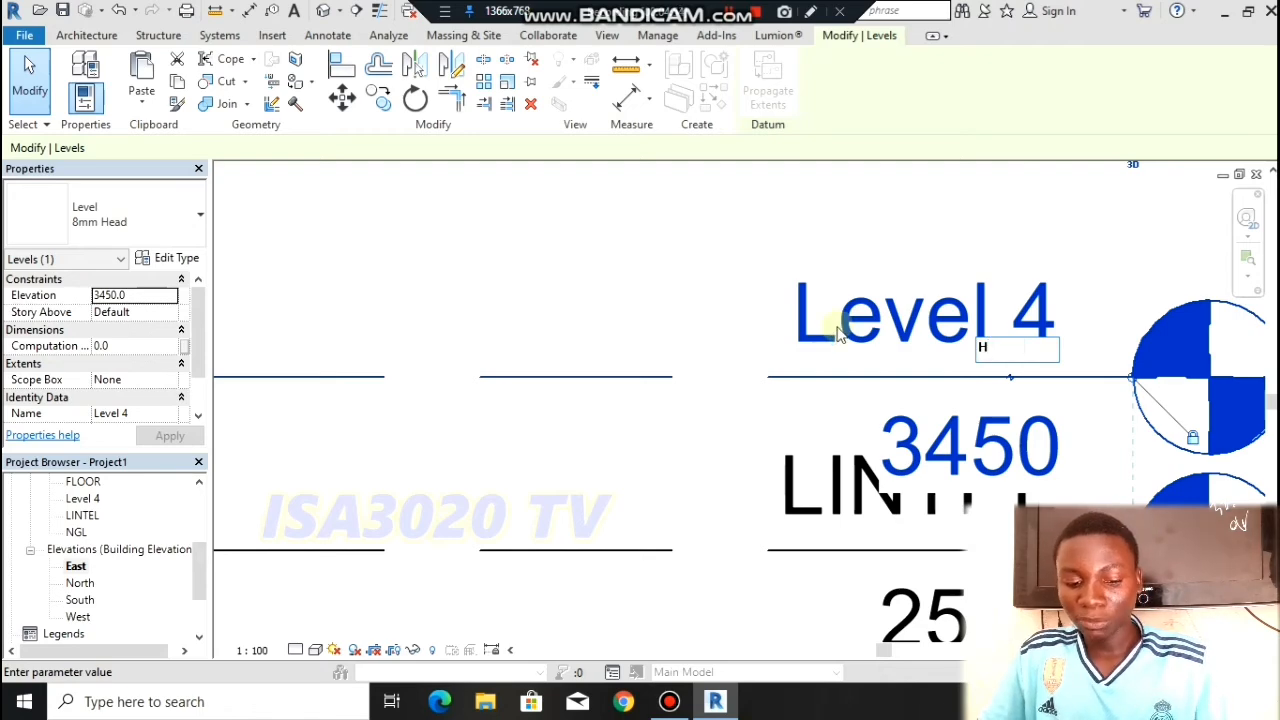
type("DC")
key("Return")
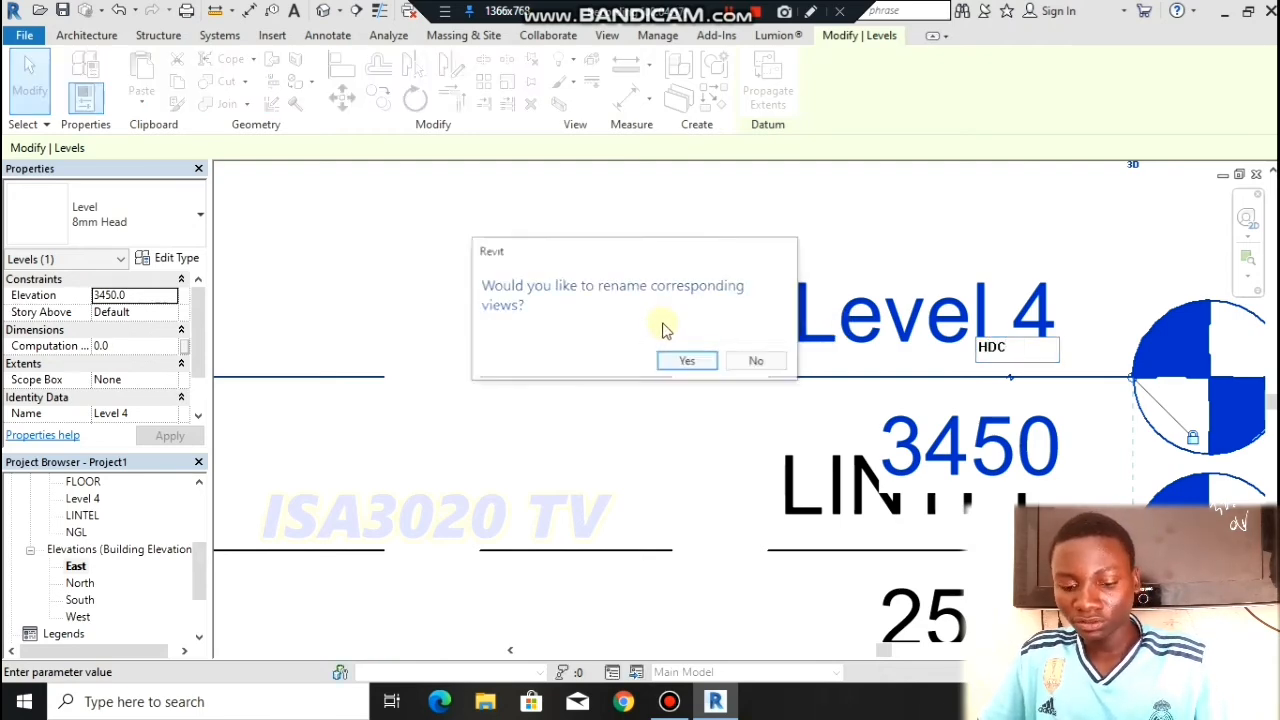
left_click(686, 360)
scroll(937, 318, "down", 5)
scroll(937, 318, "down", 6)
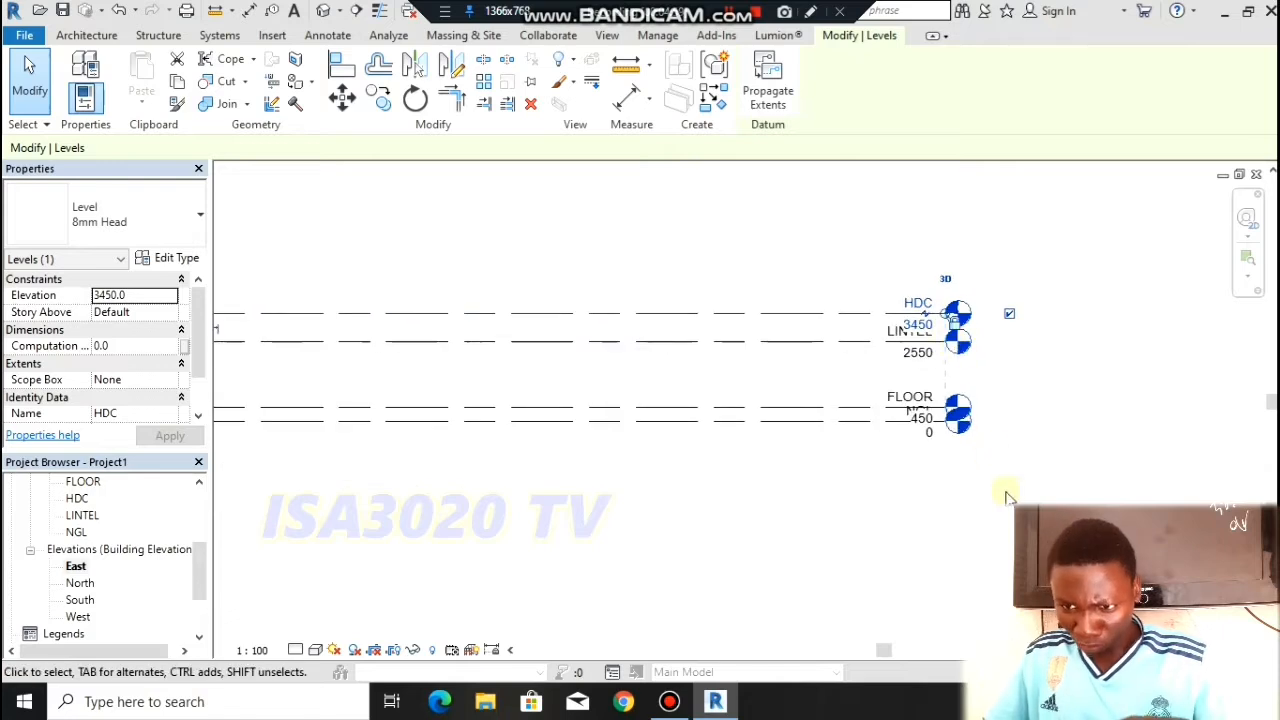
left_click(867, 511)
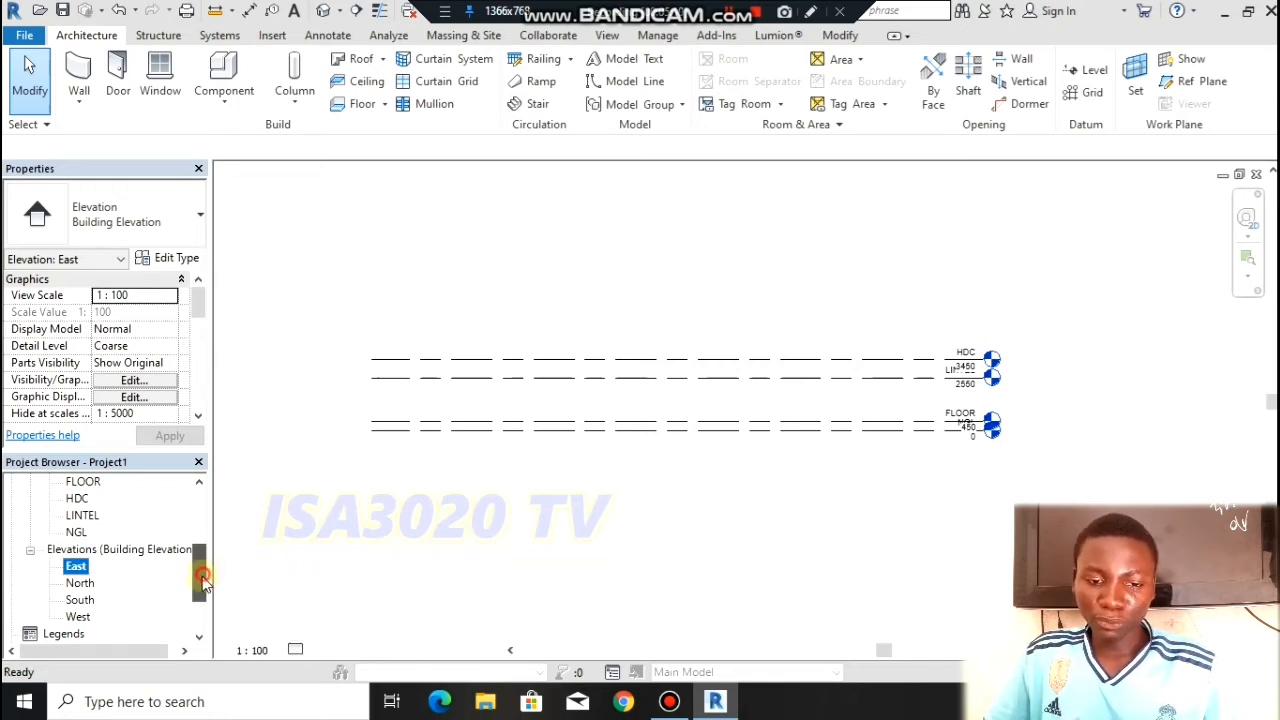
Collapse the Ceiling Plans group in the project's view list and open the NGL floor plan.
left_click_drag(203, 572, 195, 525)
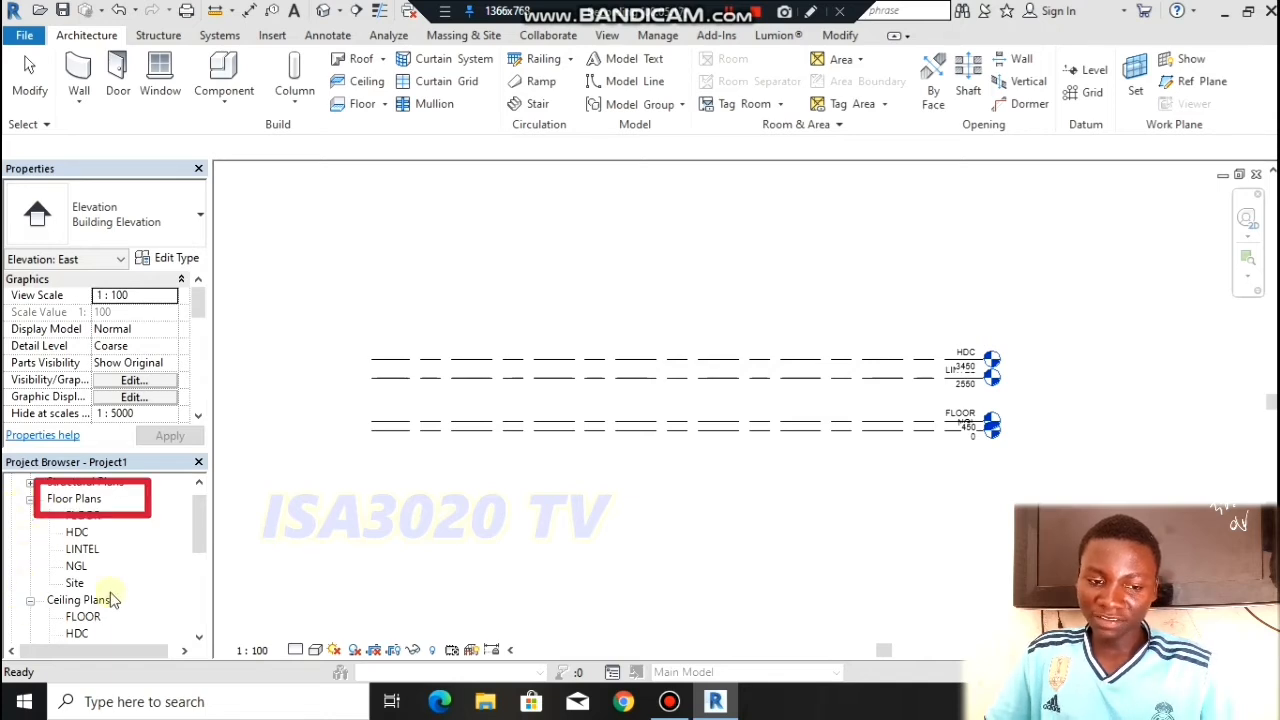
scroll(108, 598, "down", 1)
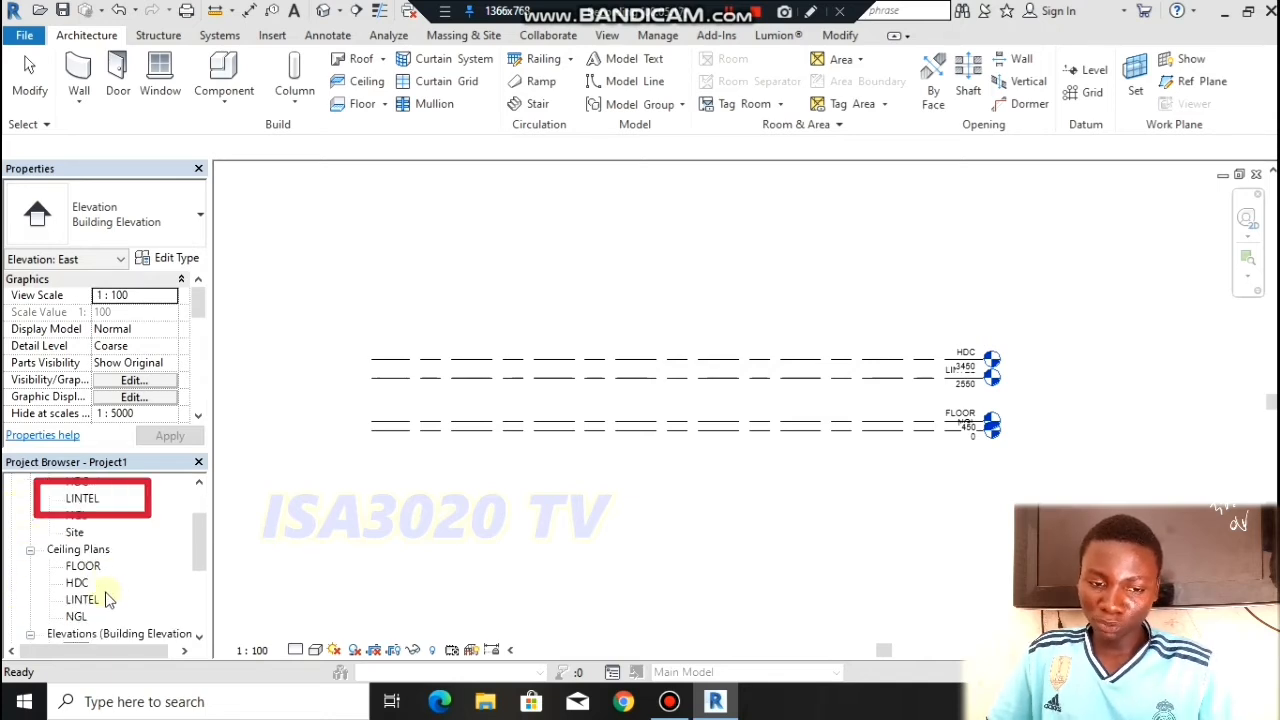
left_click(30, 552)
scroll(104, 540, "up", 1)
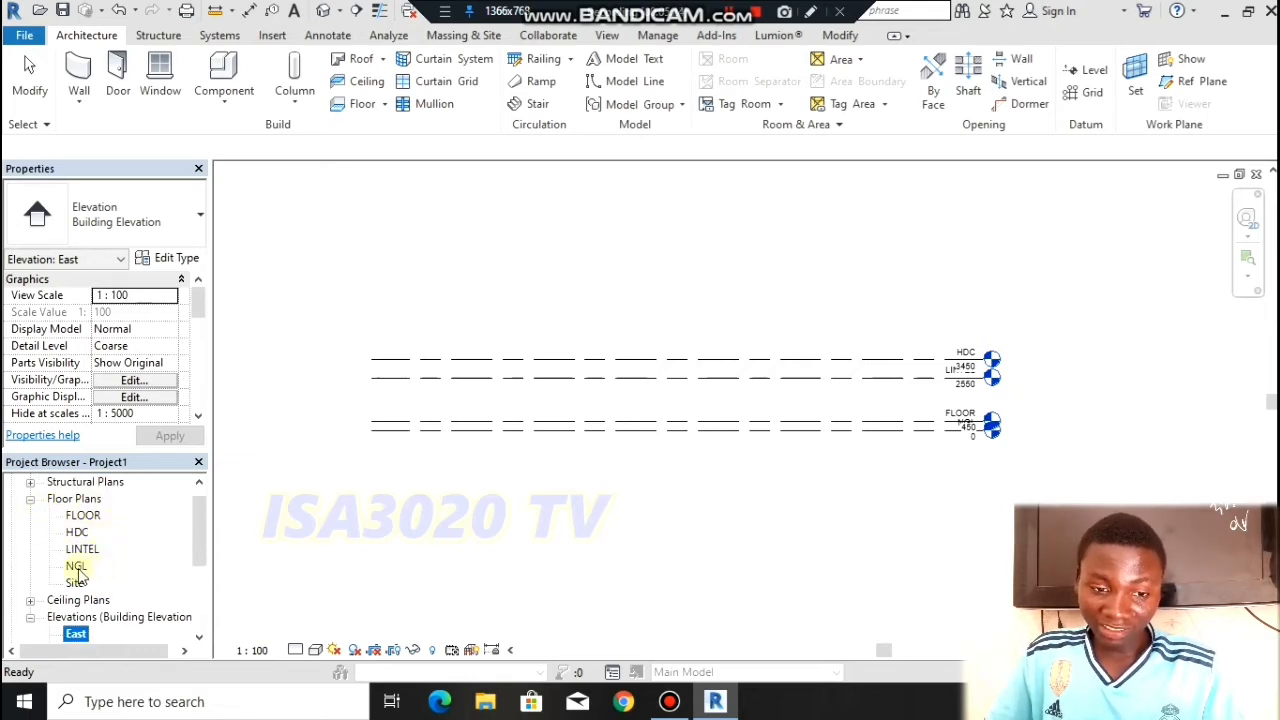
double_click(76, 567)
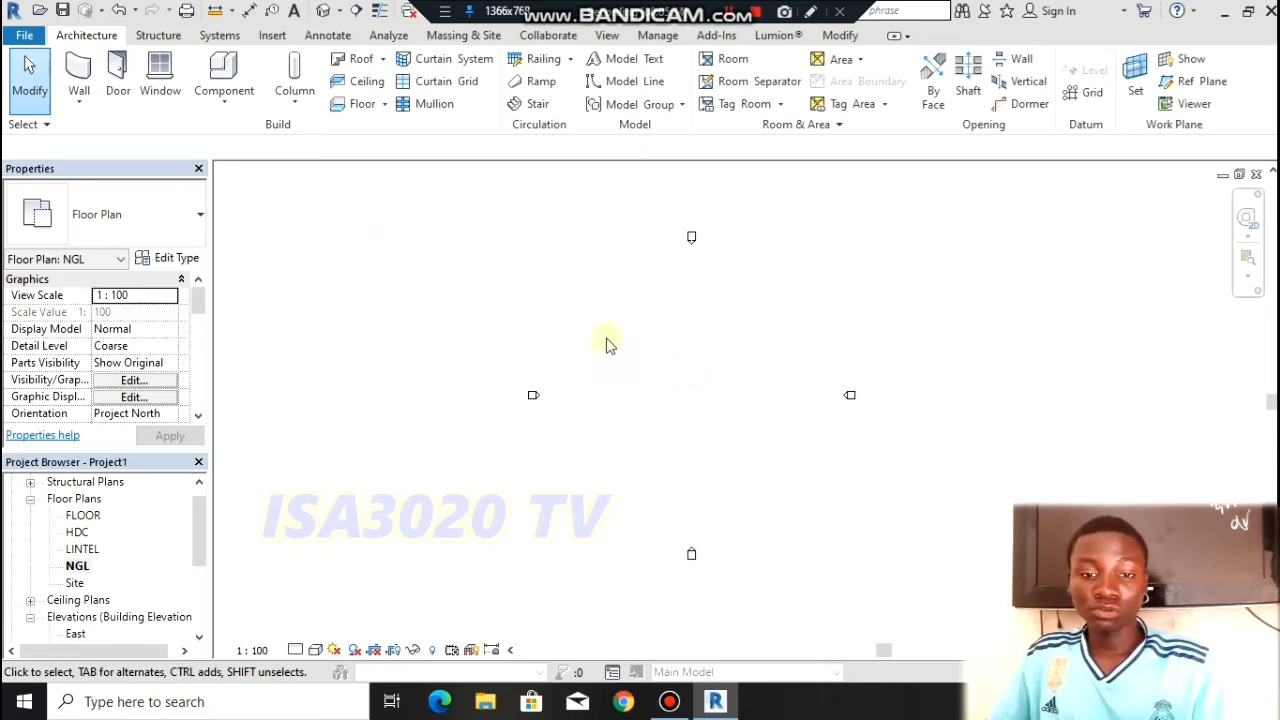
Start the Wall tool in the NGL plan and constrain the top of new walls up to level HDC.
left_click(74, 68)
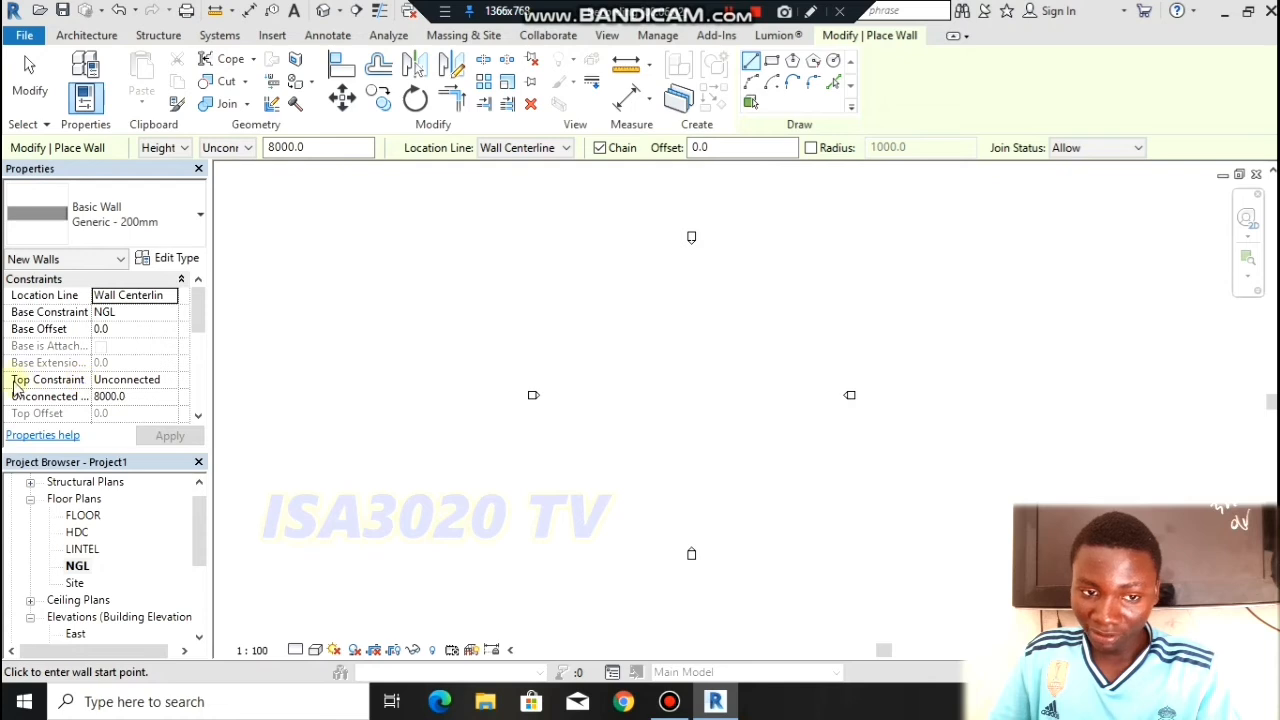
left_click(174, 384)
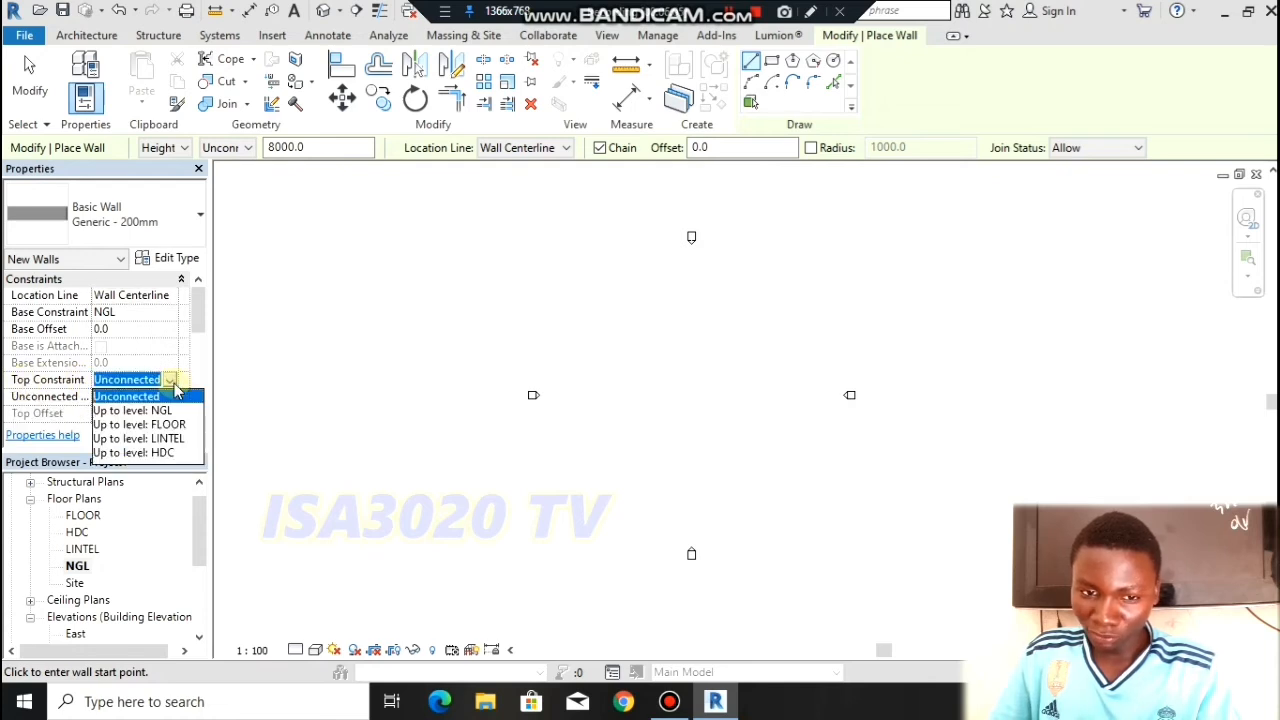
left_click(160, 452)
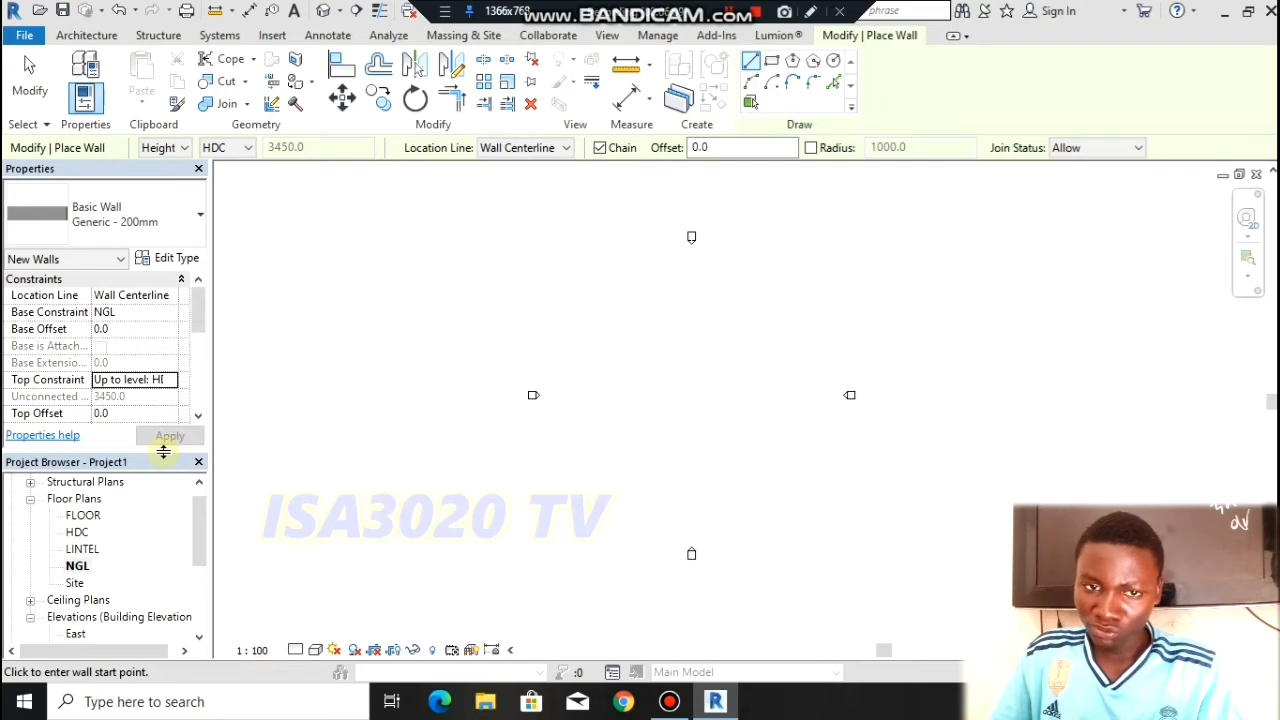
left_click(236, 150)
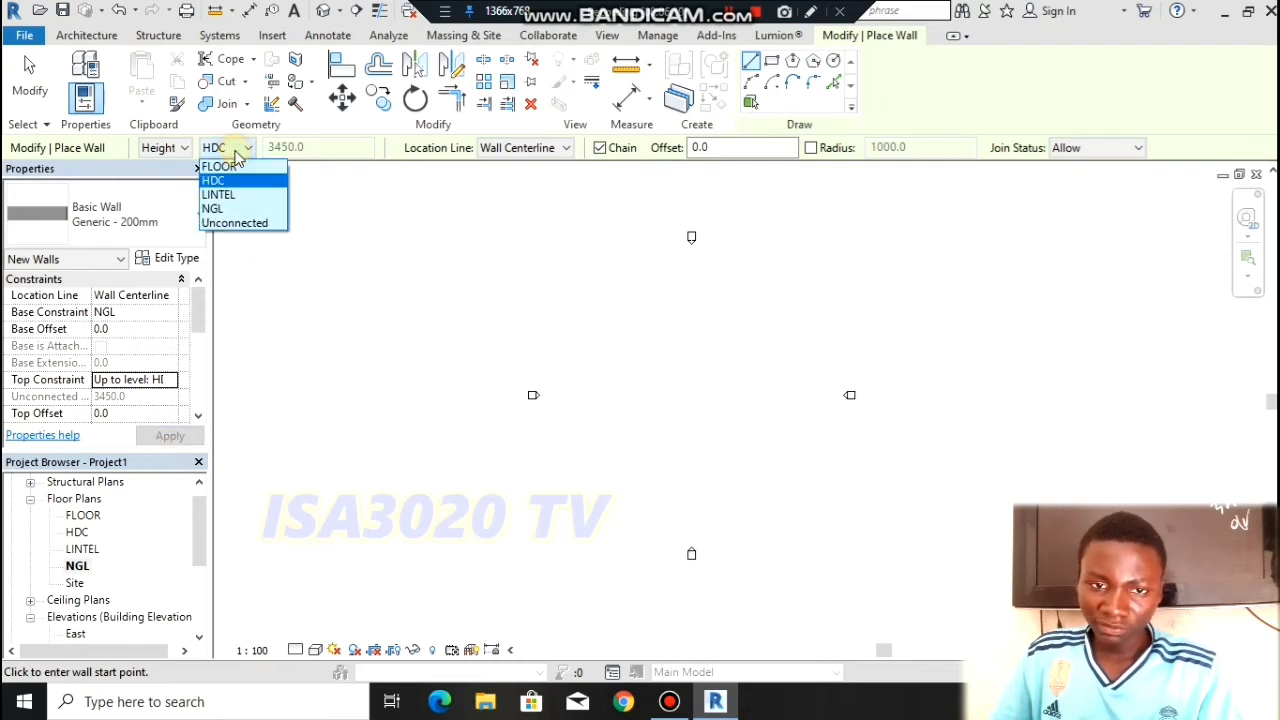
left_click(237, 155)
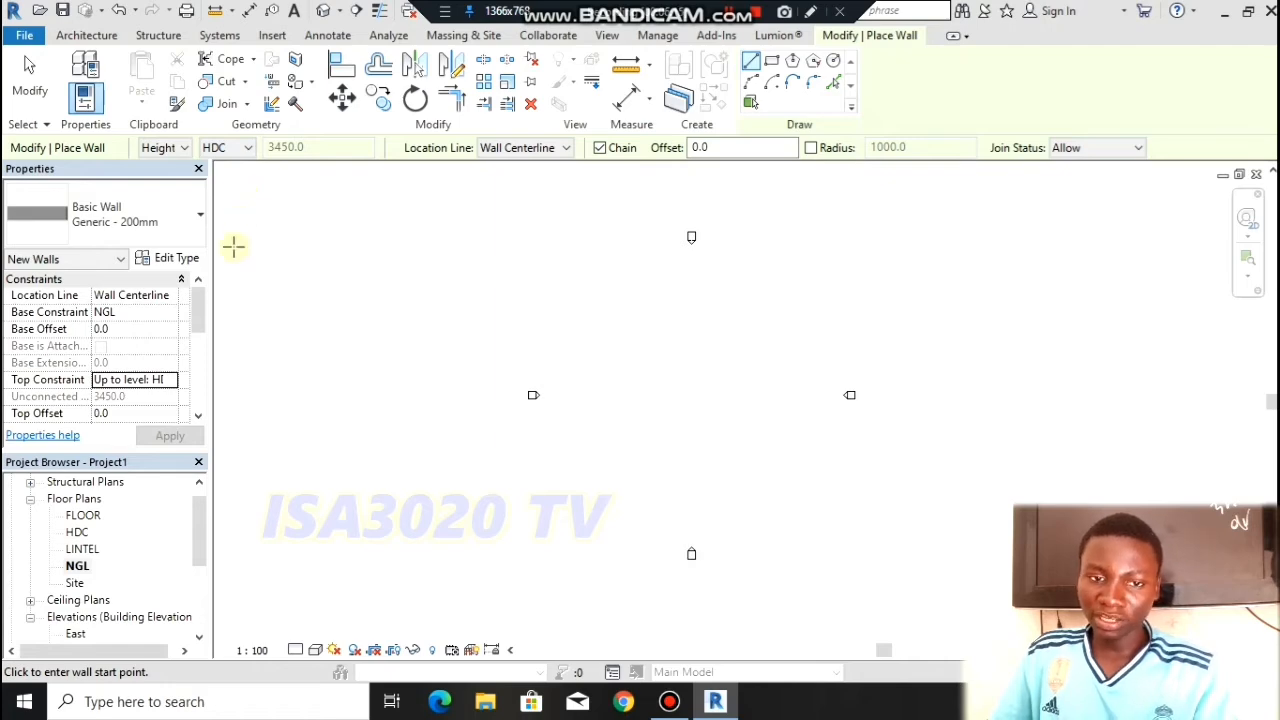
Set the structure layer thickness of the Generic - 200mm wall type to 230 mm and accept the type changes.
left_click(172, 260)
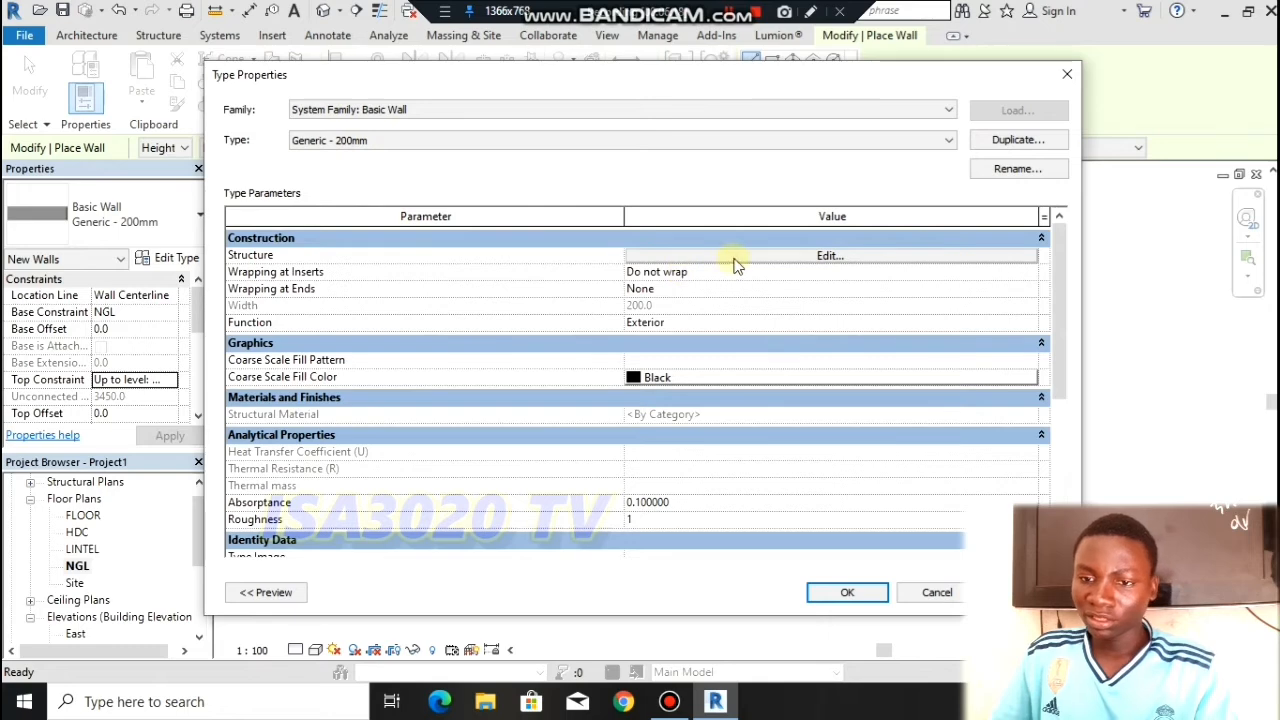
left_click(734, 258)
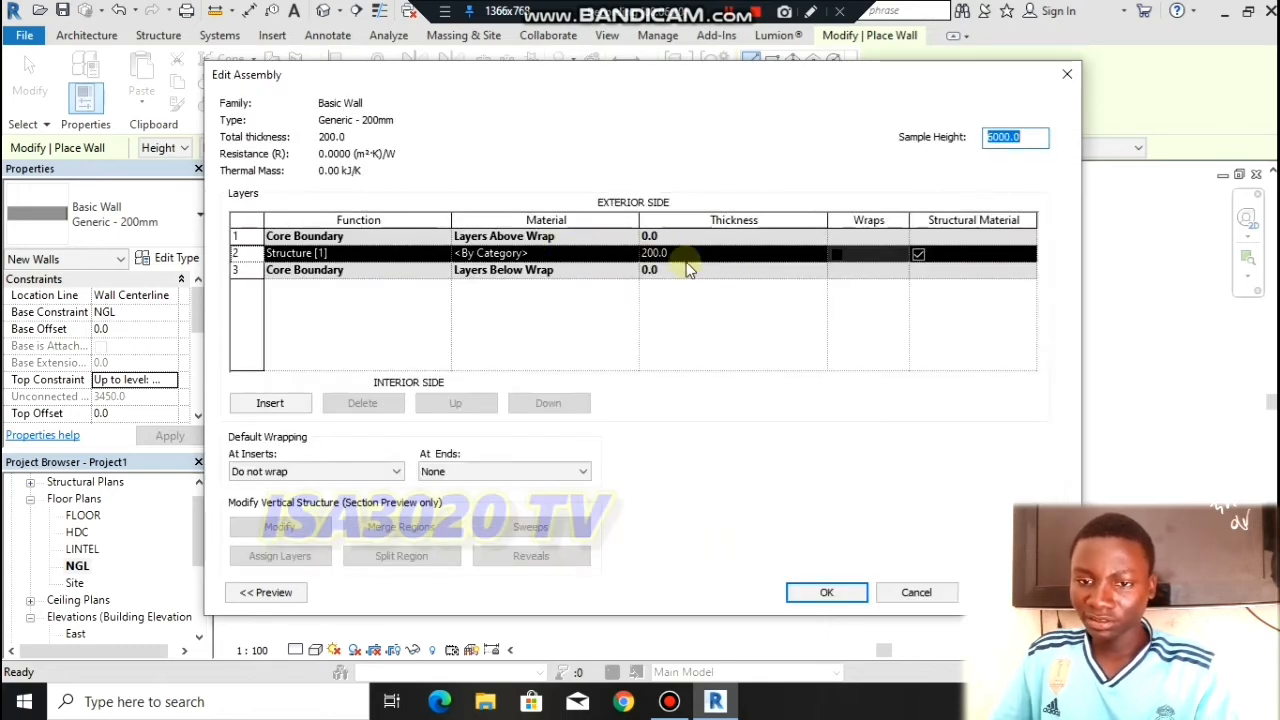
left_click(709, 253)
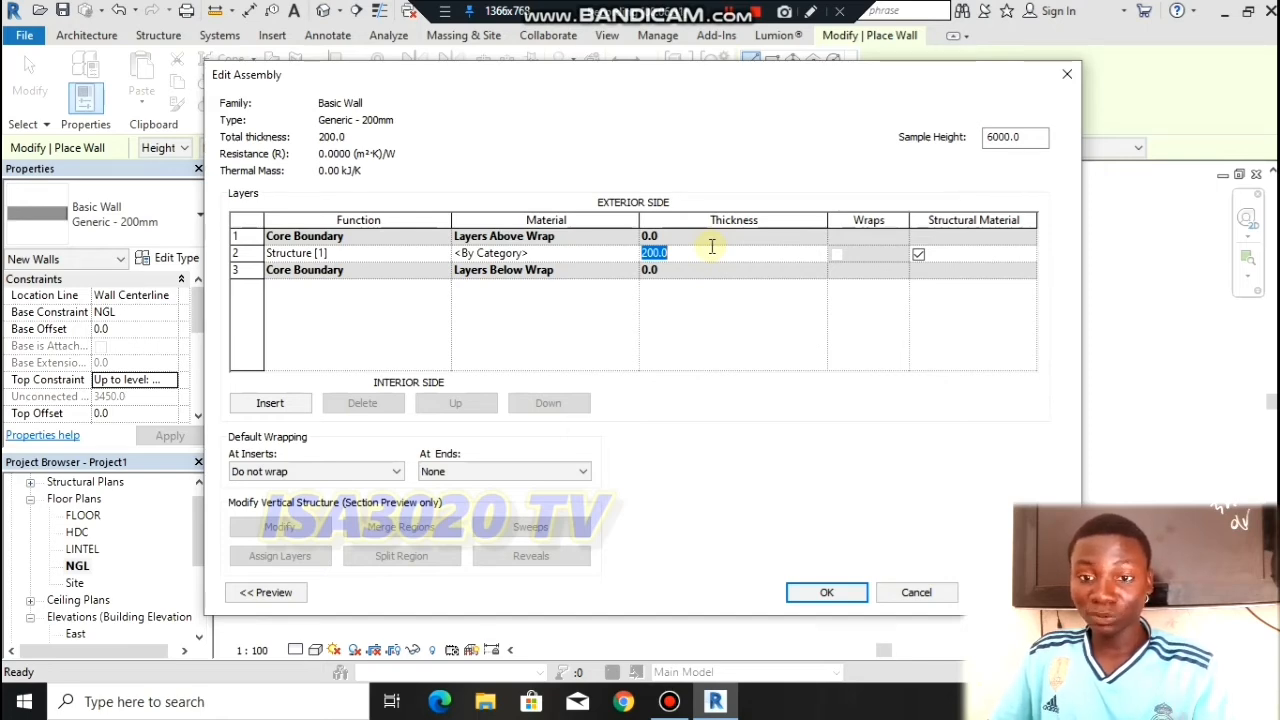
type("230")
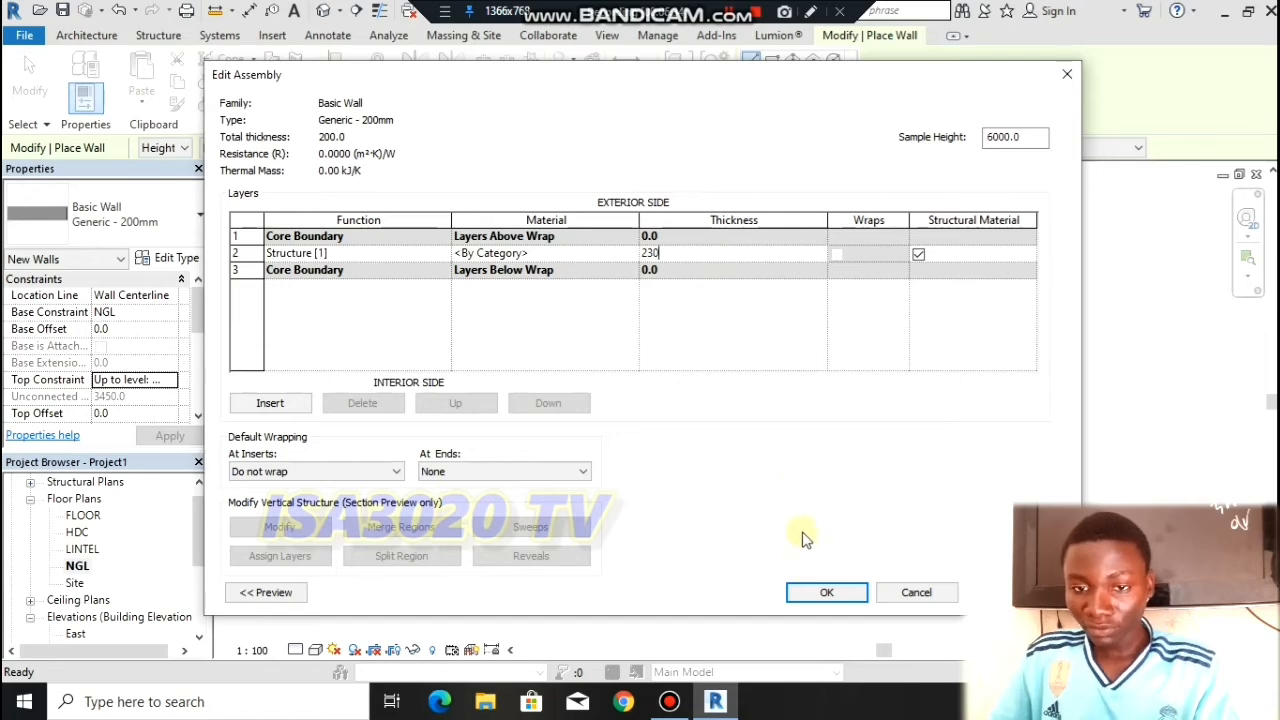
left_click(821, 596)
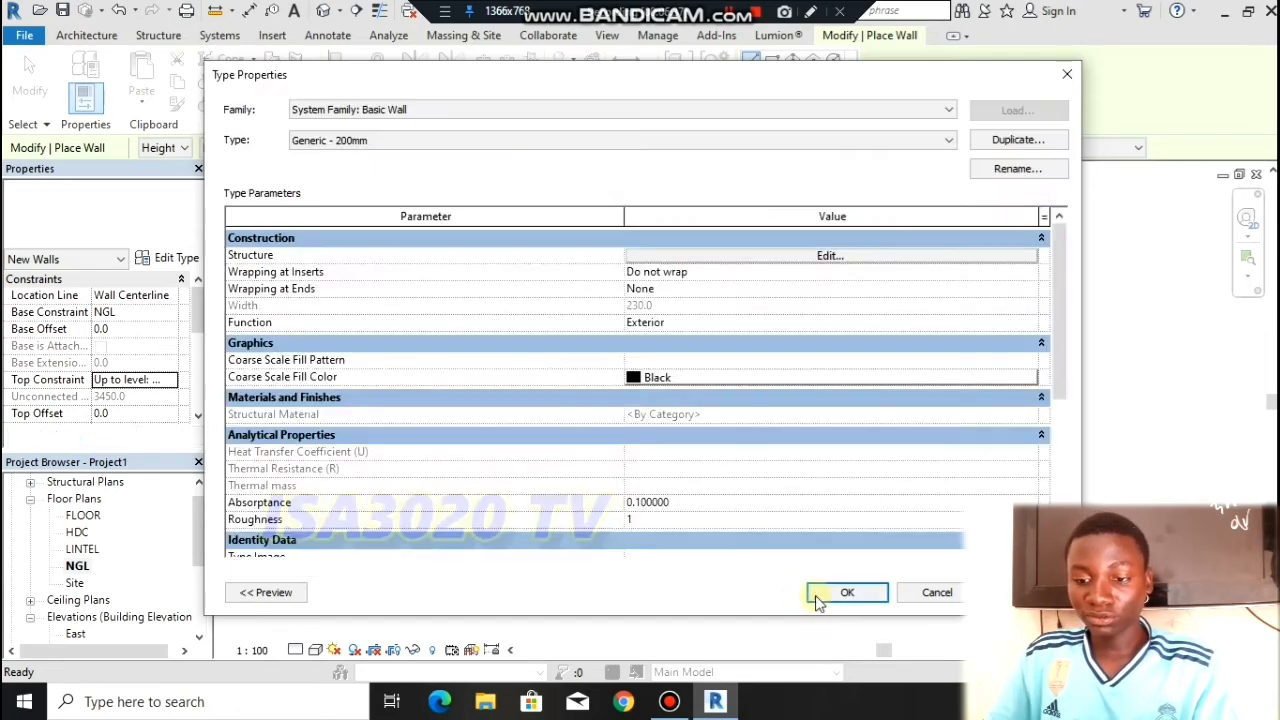
left_click(820, 594)
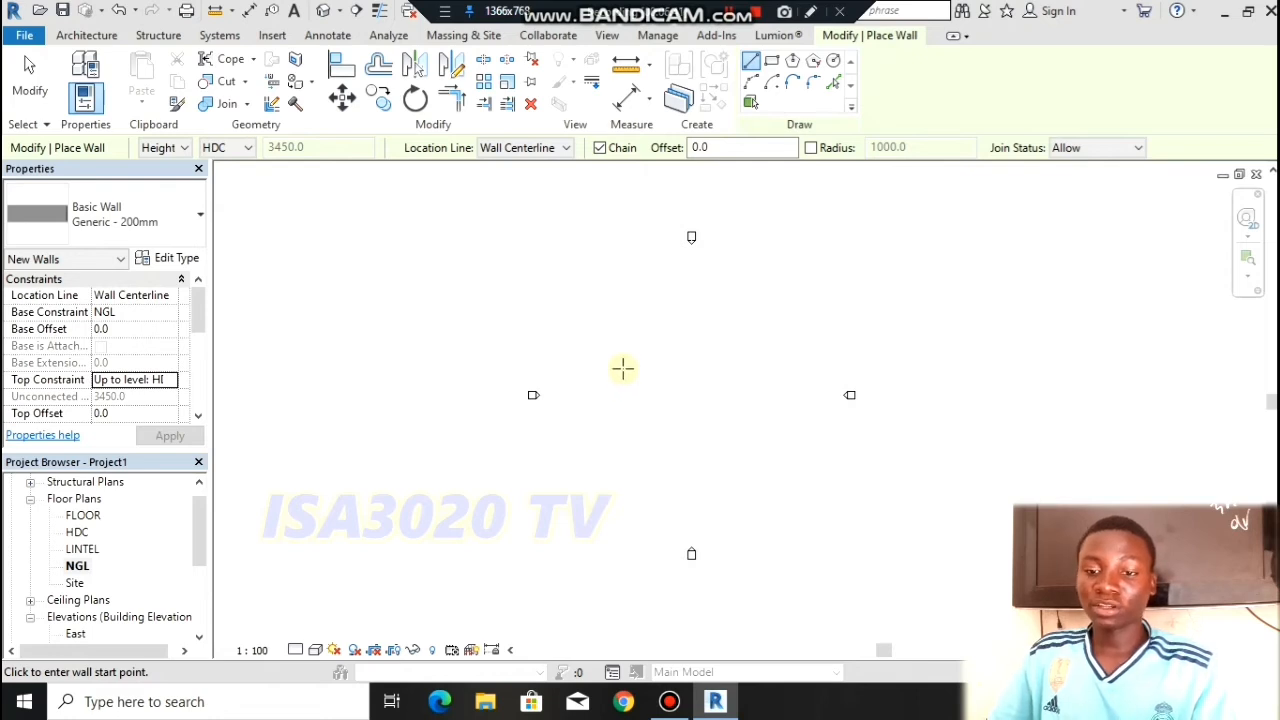
Draw a horizontal wall 3600 mm long in the upper part of the area between the elevation markers.
scroll(622, 369, "up", 3)
scroll(628, 350, "down", 5)
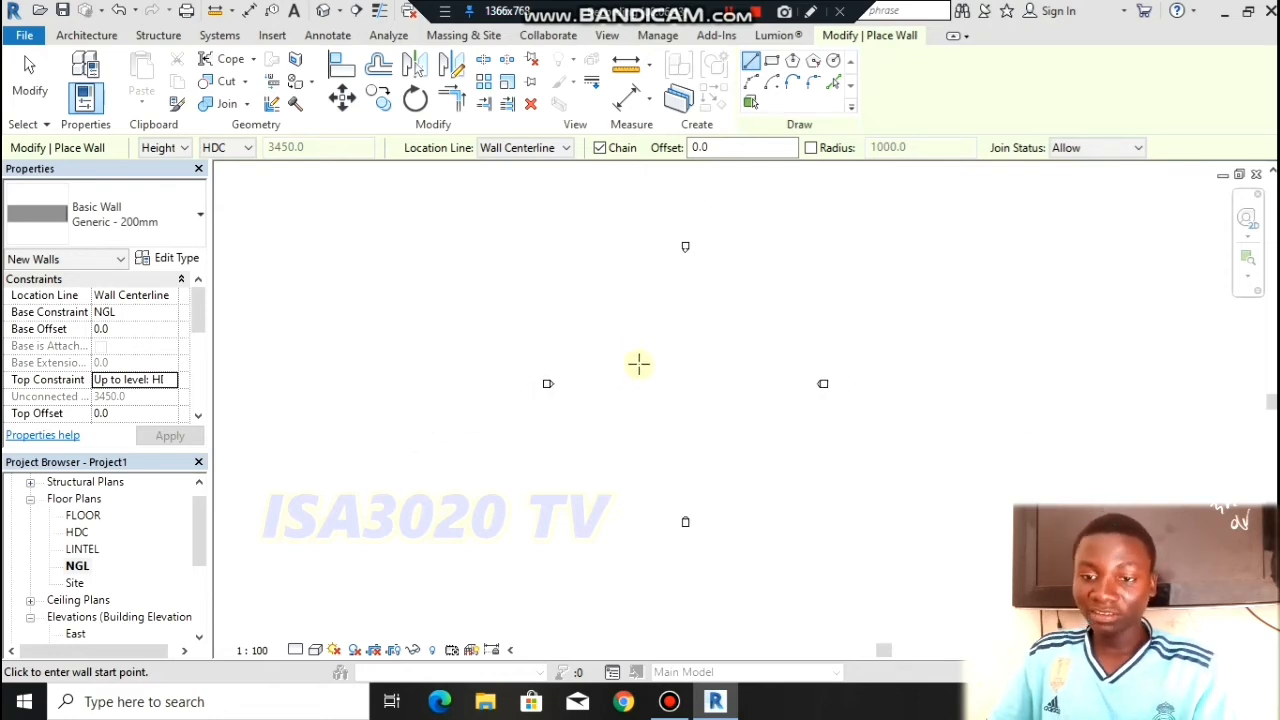
scroll(638, 364, "up", 3)
left_click(652, 318)
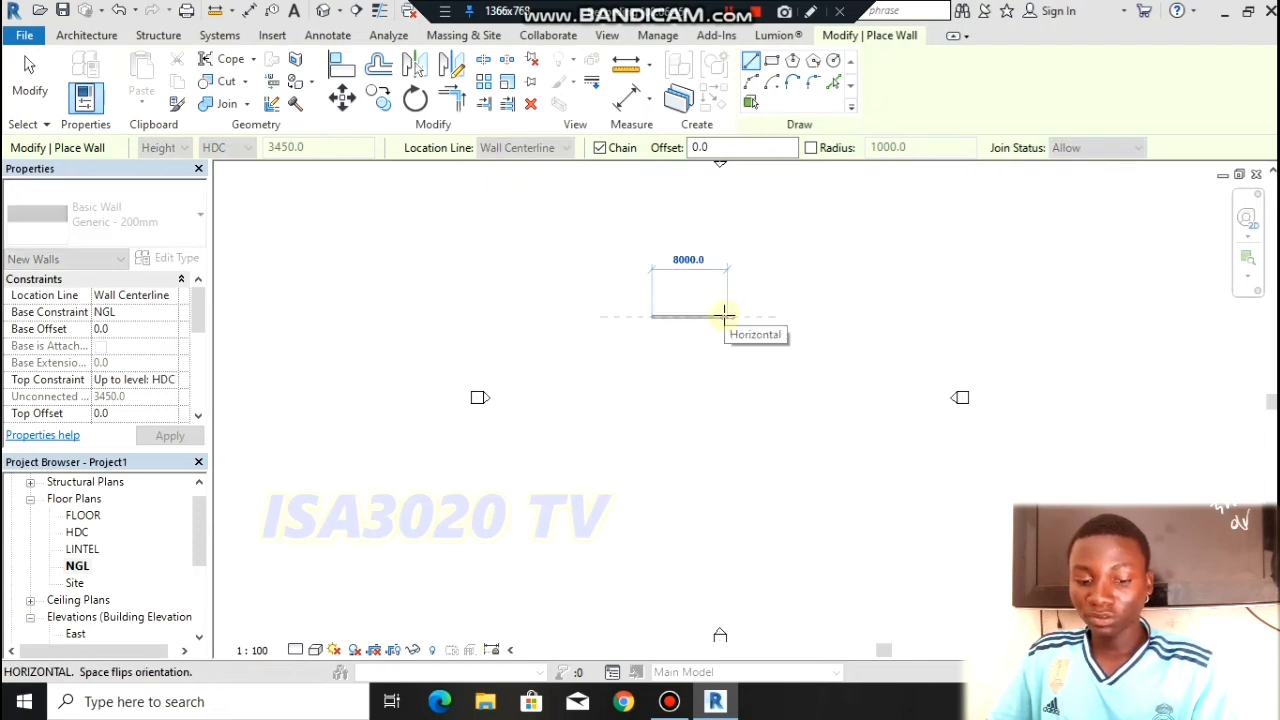
type("36")
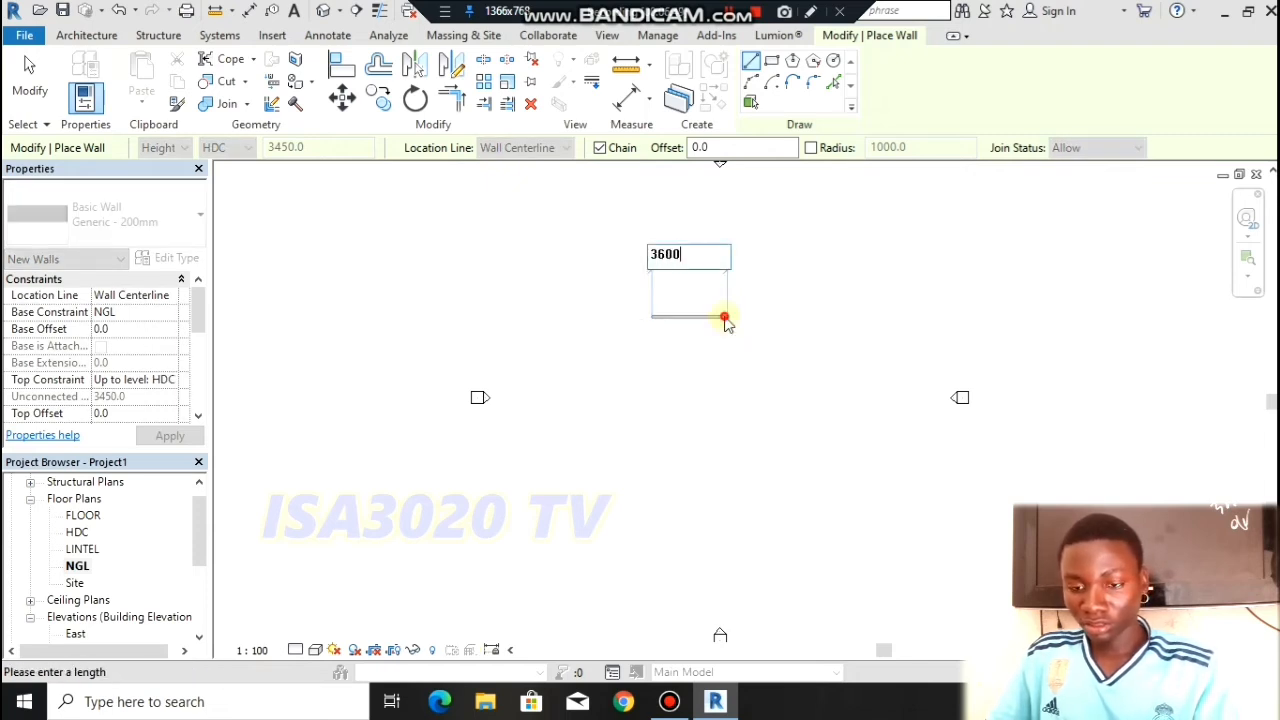
type("00")
key("Return")
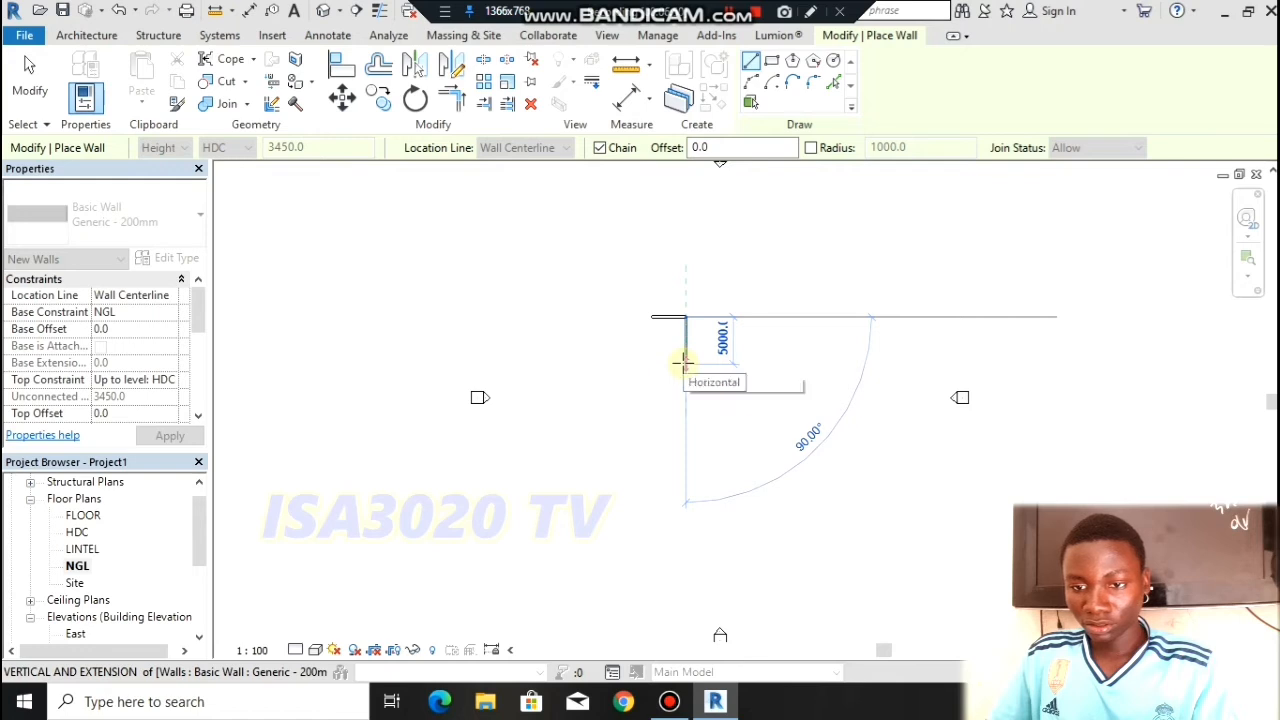
Continue with a 4000 mm wall downward from the first wall's right end and close the walls into a rectangular room.
type("400")
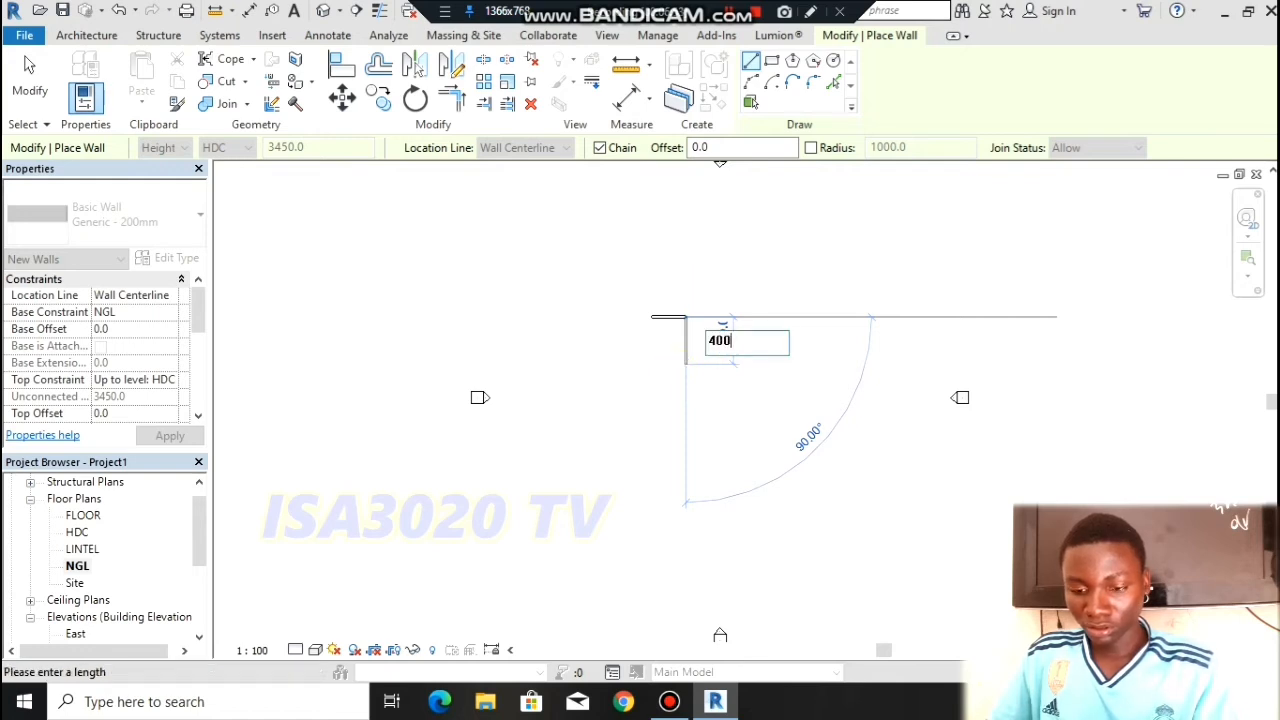
type("0")
key("Return")
scroll(680, 368, "up", 2)
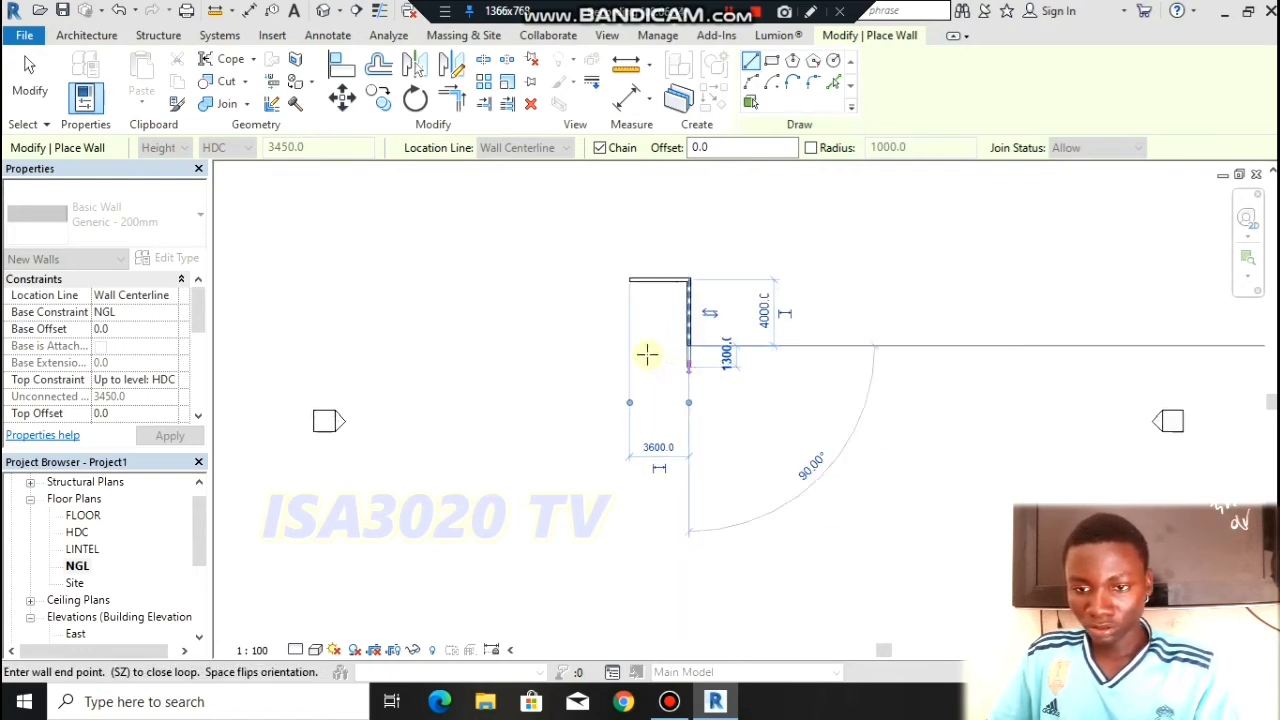
left_click(630, 346)
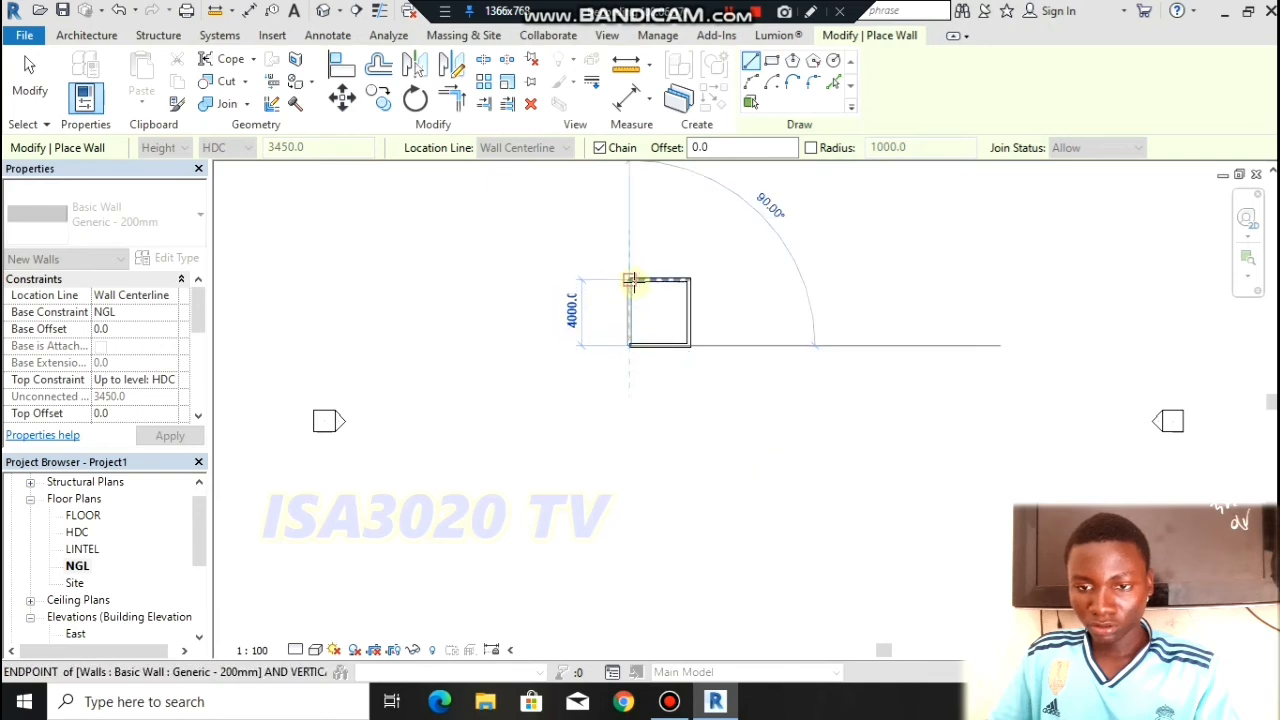
left_click(629, 281)
Draw three walls enclosing a second room 1500 mm deep and as wide as the first, directly below it, and end the chain.
left_click(630, 346)
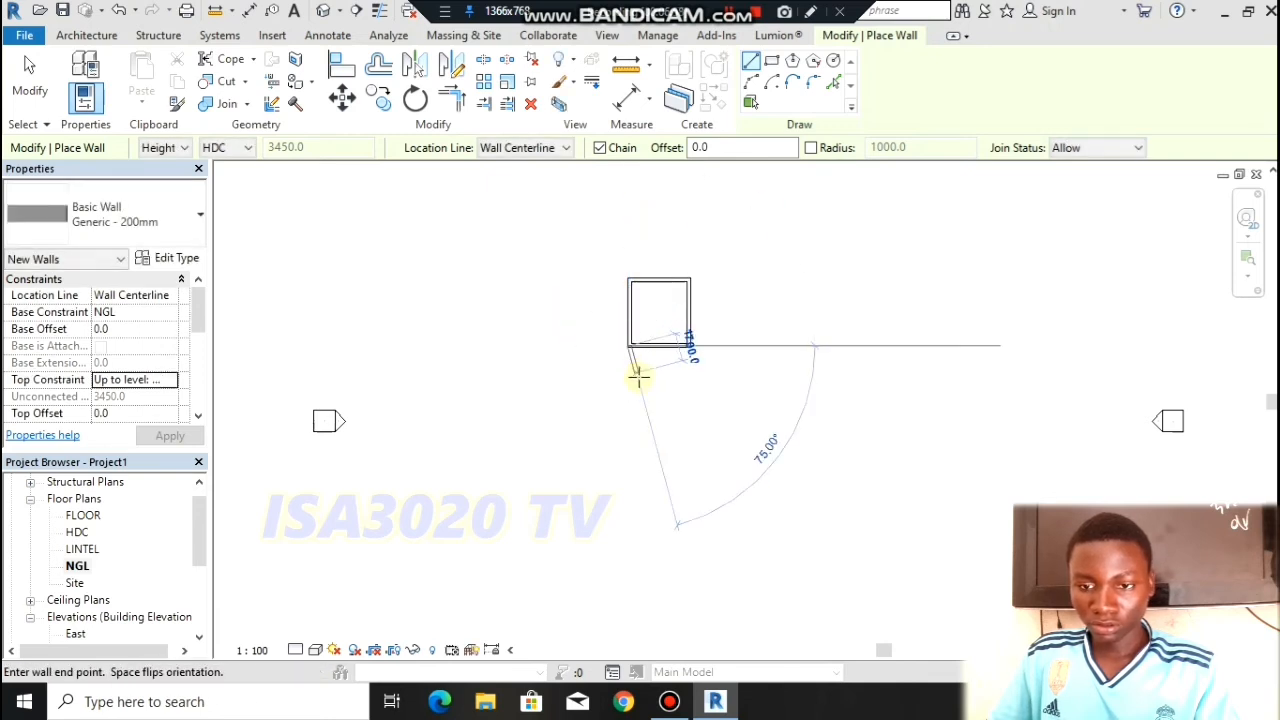
type("1")
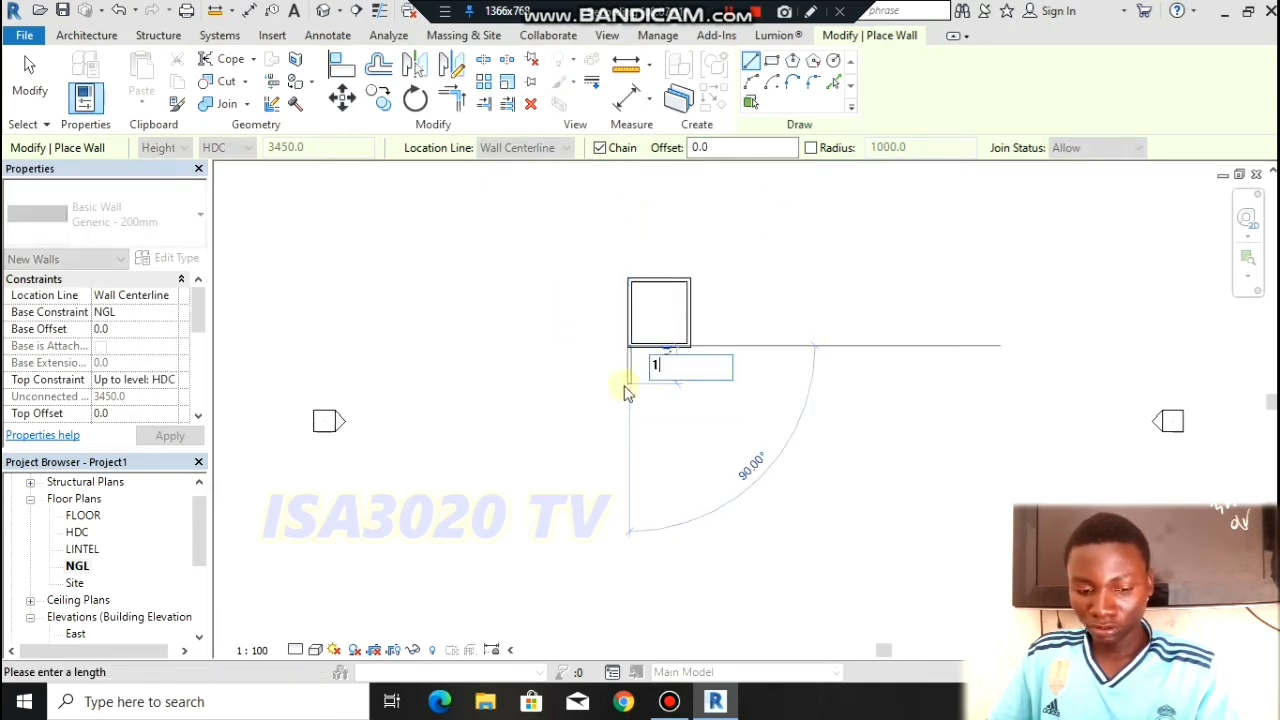
type("500")
key("Return")
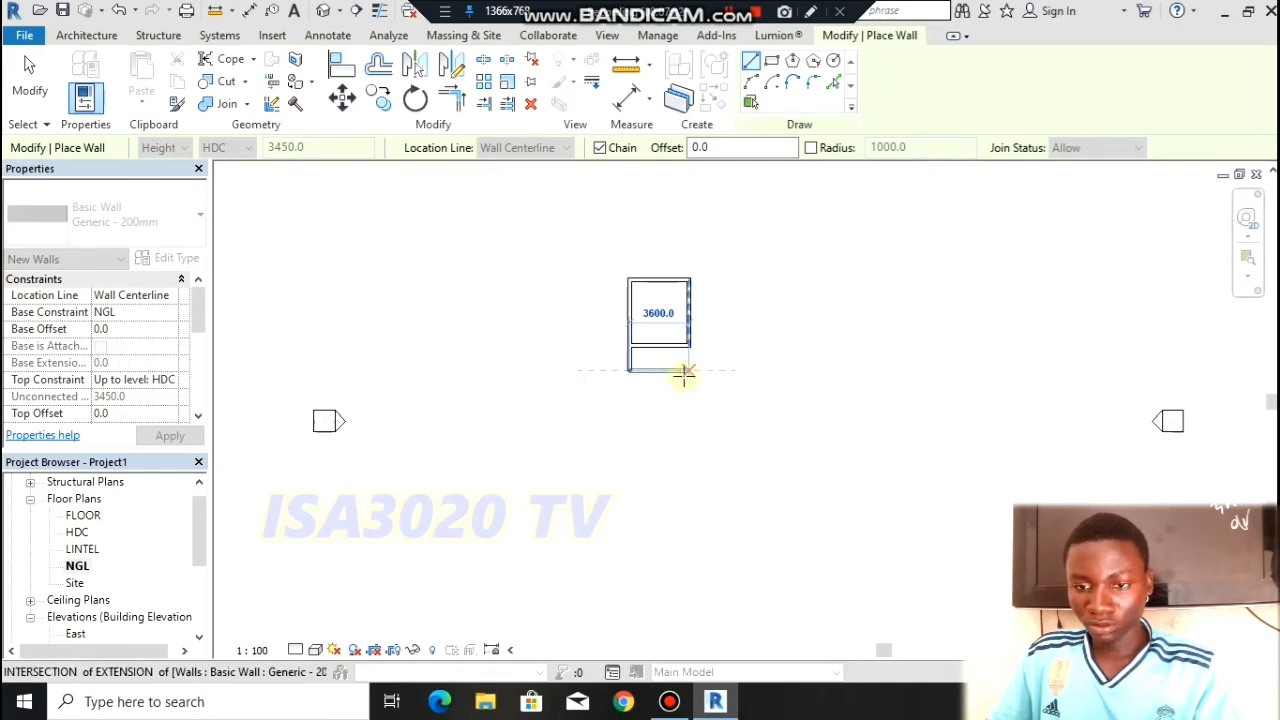
left_click(685, 372)
left_click(688, 348)
key("Escape")
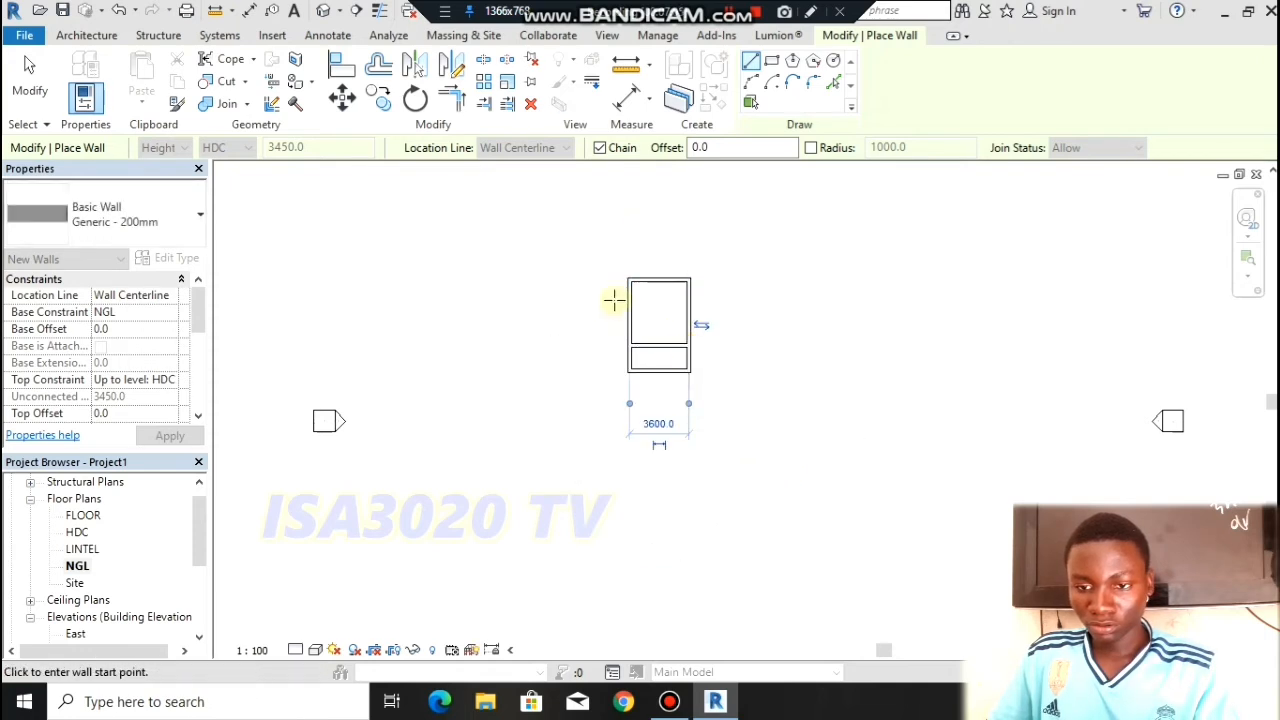
scroll(674, 285, "up", 3)
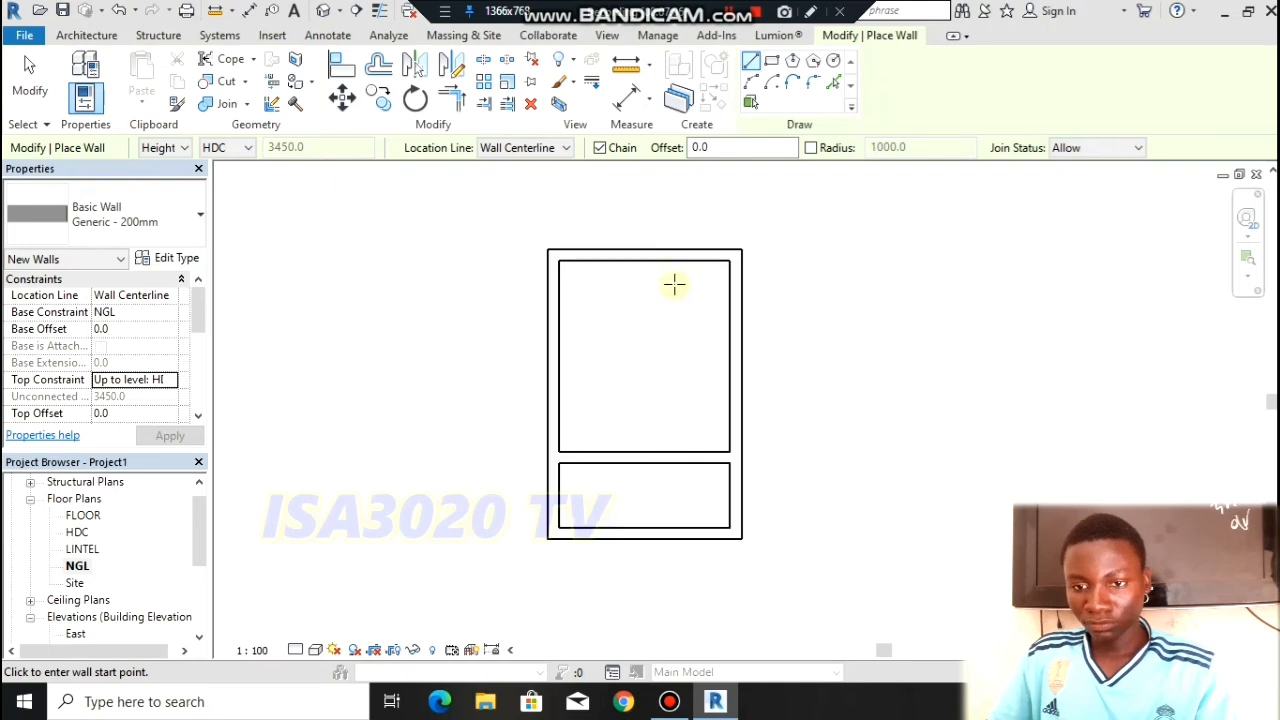
scroll(594, 423, "down", 2)
scroll(594, 374, "up", 4)
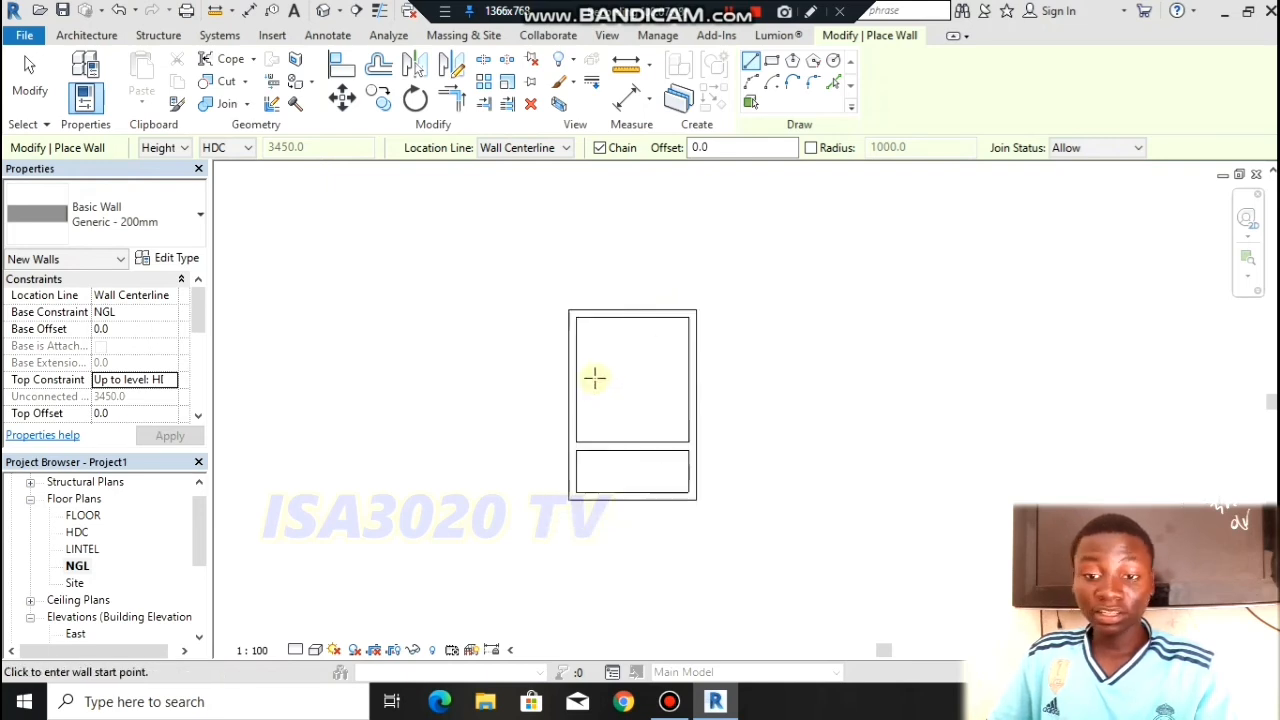
scroll(595, 379, "down", 2)
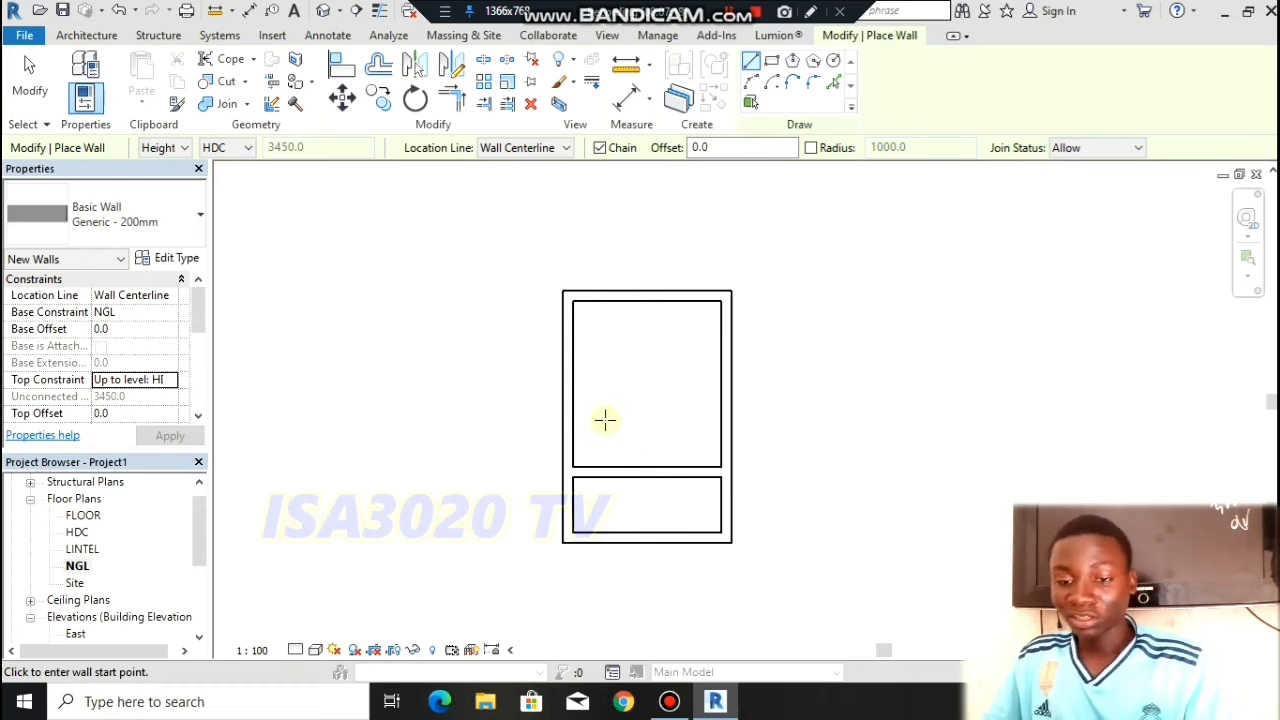
scroll(543, 423, "down", 2)
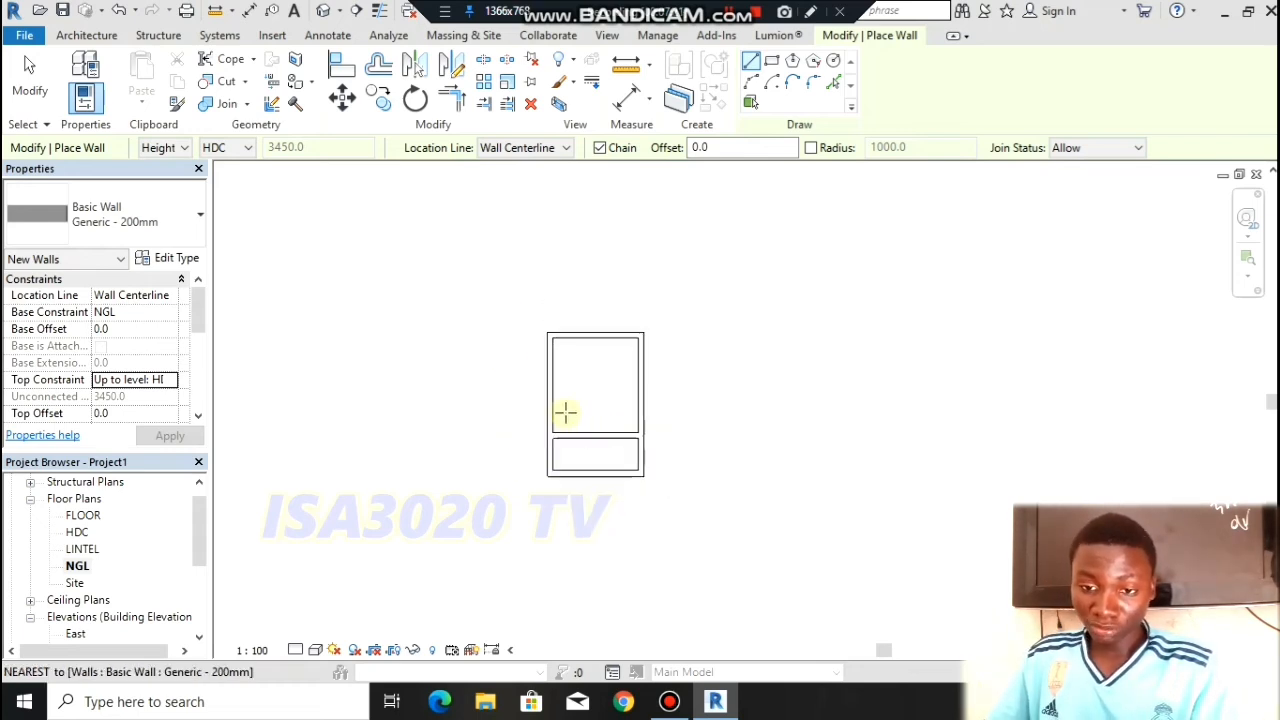
scroll(566, 411, "up", 4)
scroll(567, 427, "down", 2)
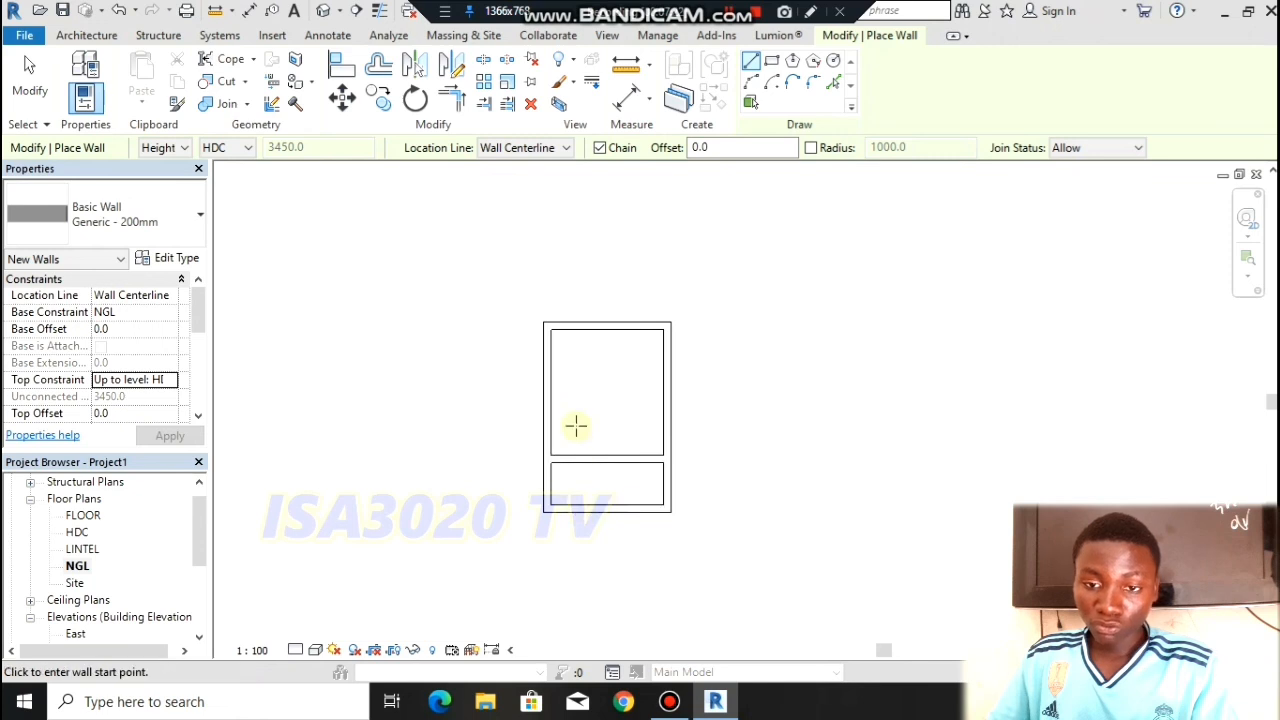
scroll(574, 427, "up", 2)
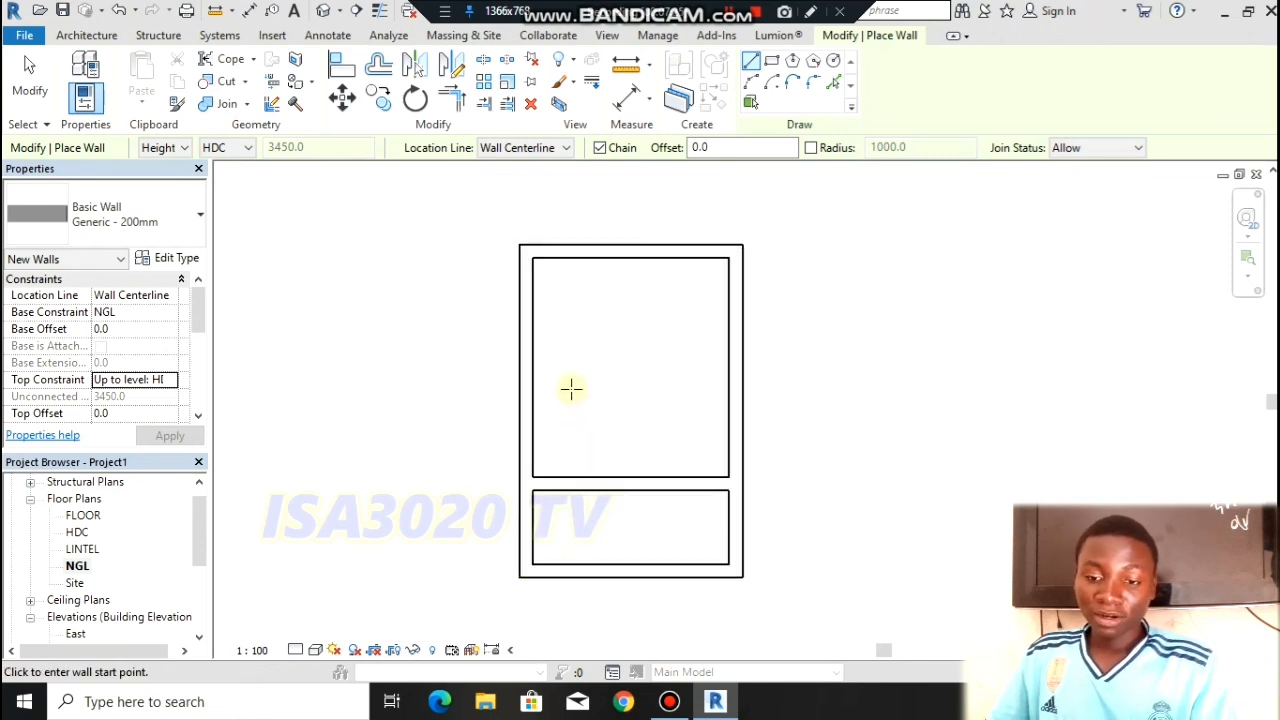